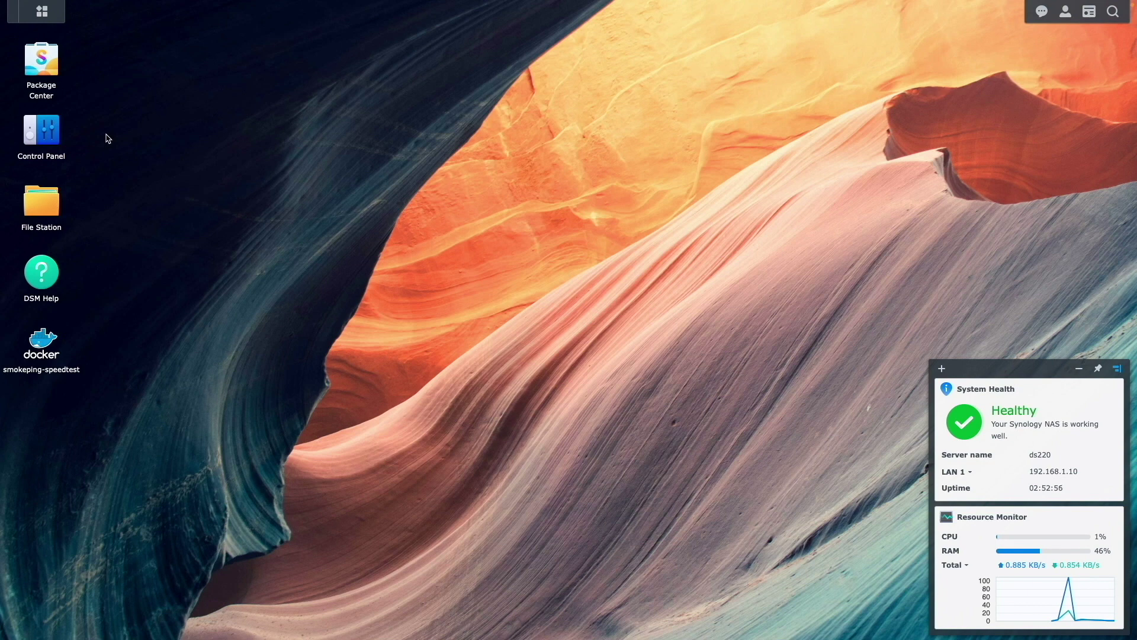
# Step: Add a Synology-provider DDNS entry for hostname digitalaloha220, test the connection, and save it
pyautogui.click(49, 132)
pyautogui.click(312, 348)
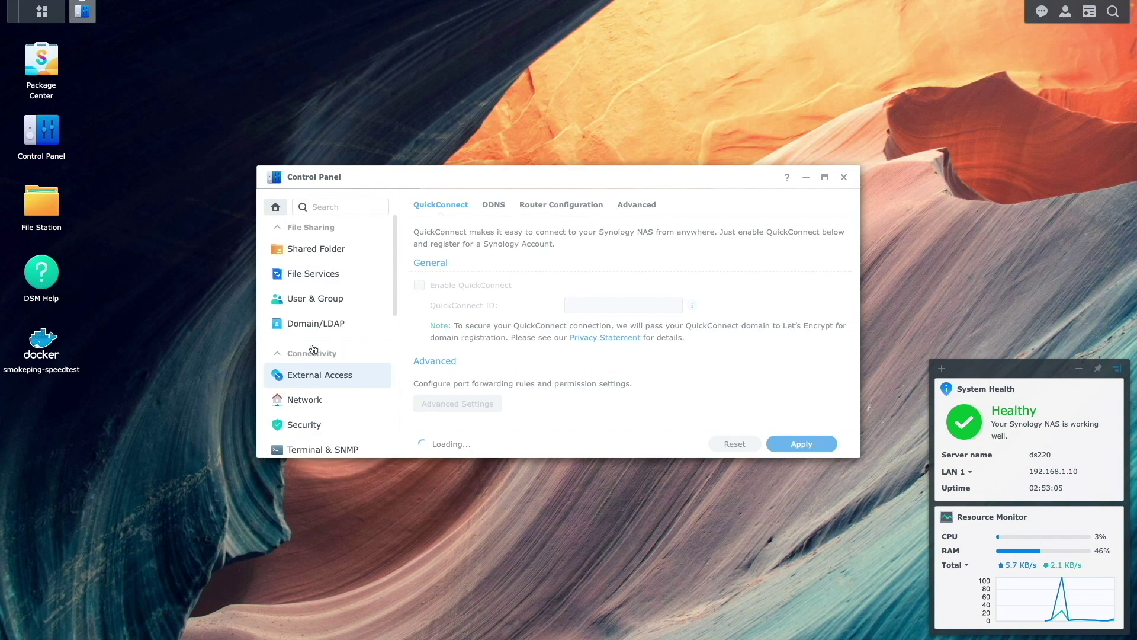
pyautogui.click(495, 205)
pyautogui.click(426, 232)
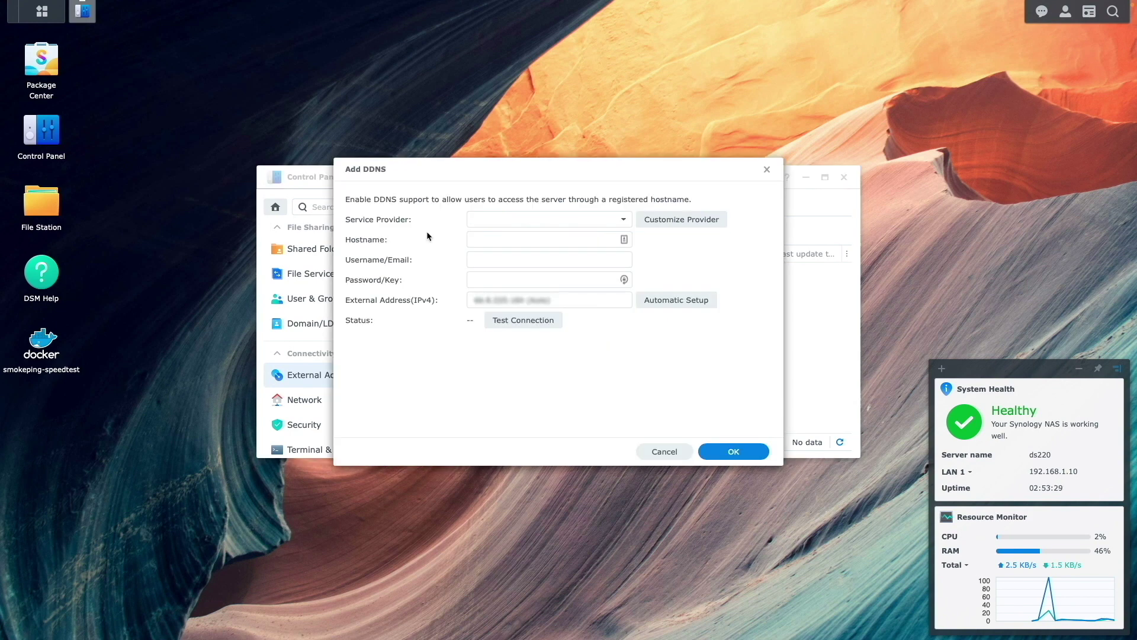
pyautogui.click(624, 220)
pyautogui.click(592, 243)
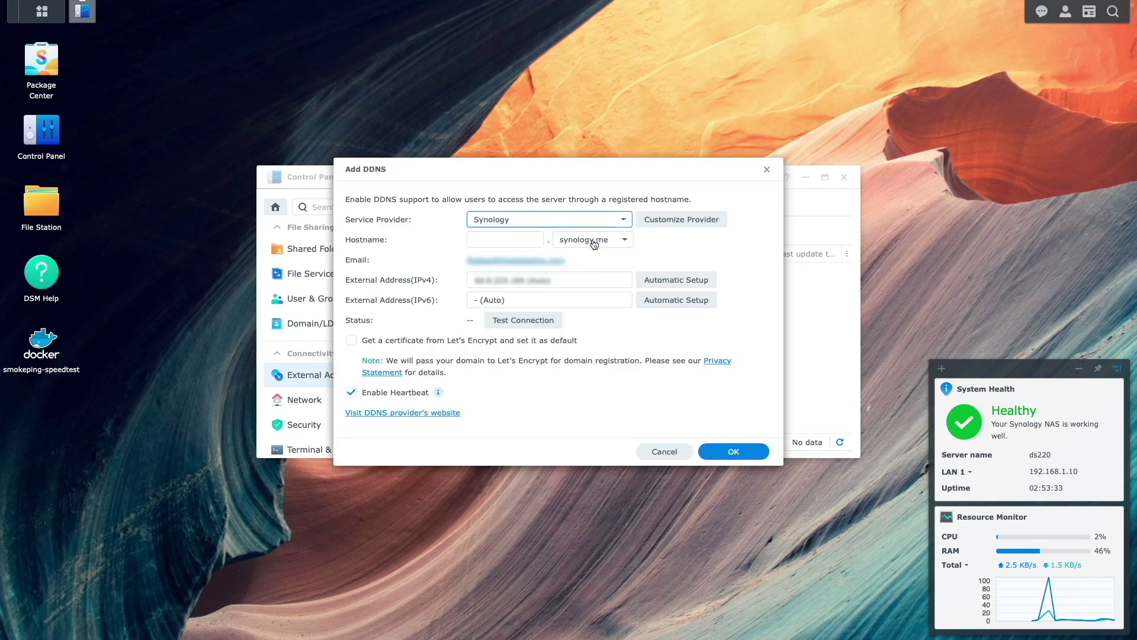
pyautogui.click(541, 243)
pyautogui.write('digitalaloh')
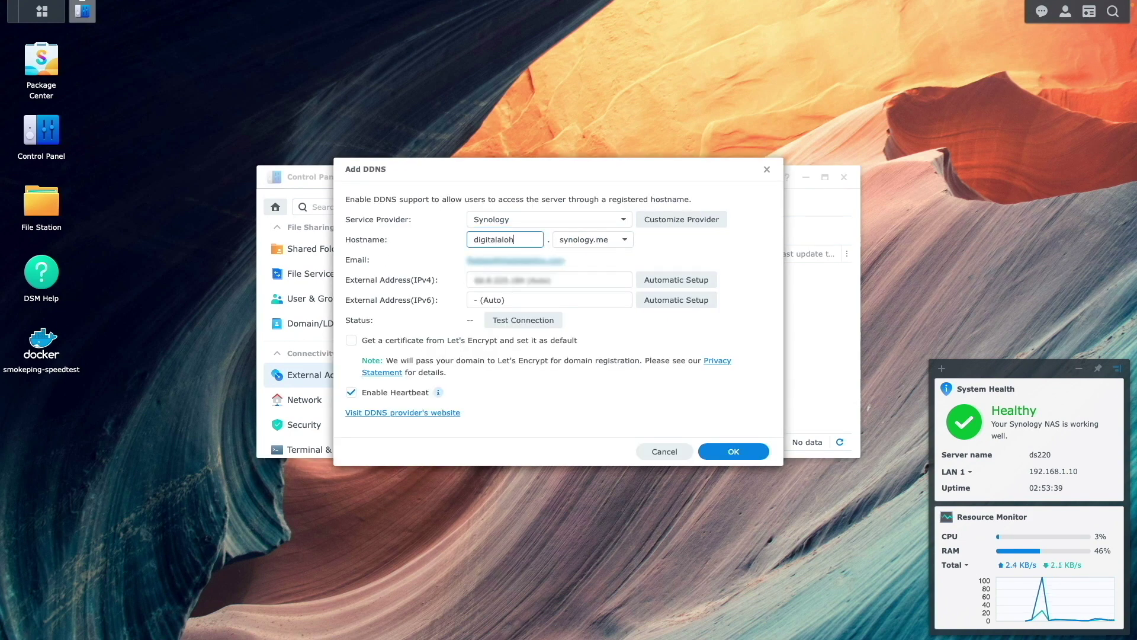
pyautogui.write('a220')
pyautogui.click(525, 321)
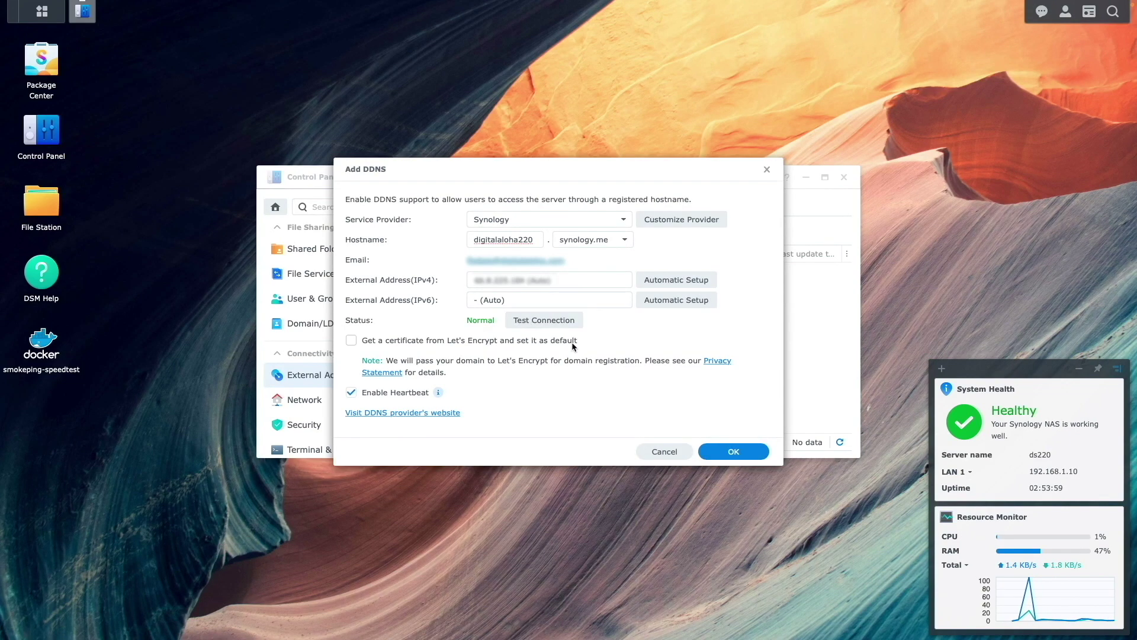
pyautogui.click(736, 452)
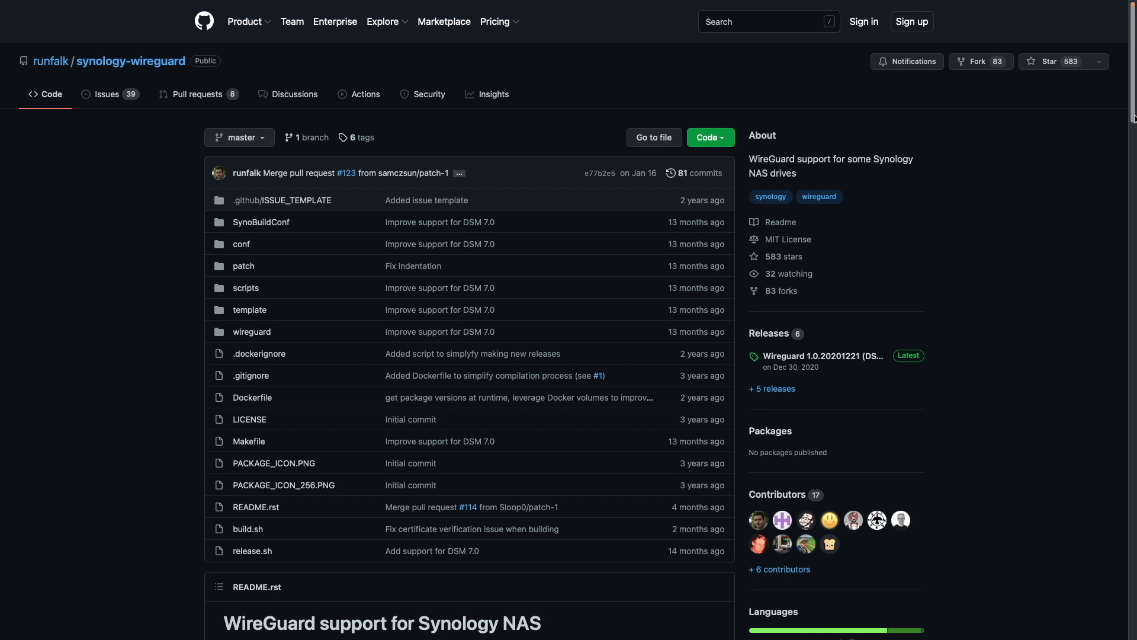
# Step: Scroll down through the synology-wireguard repository README
pyautogui.moveTo(1134, 118); pyautogui.dragTo(1133, 204)
pyautogui.scroll(-3, 568, 320)
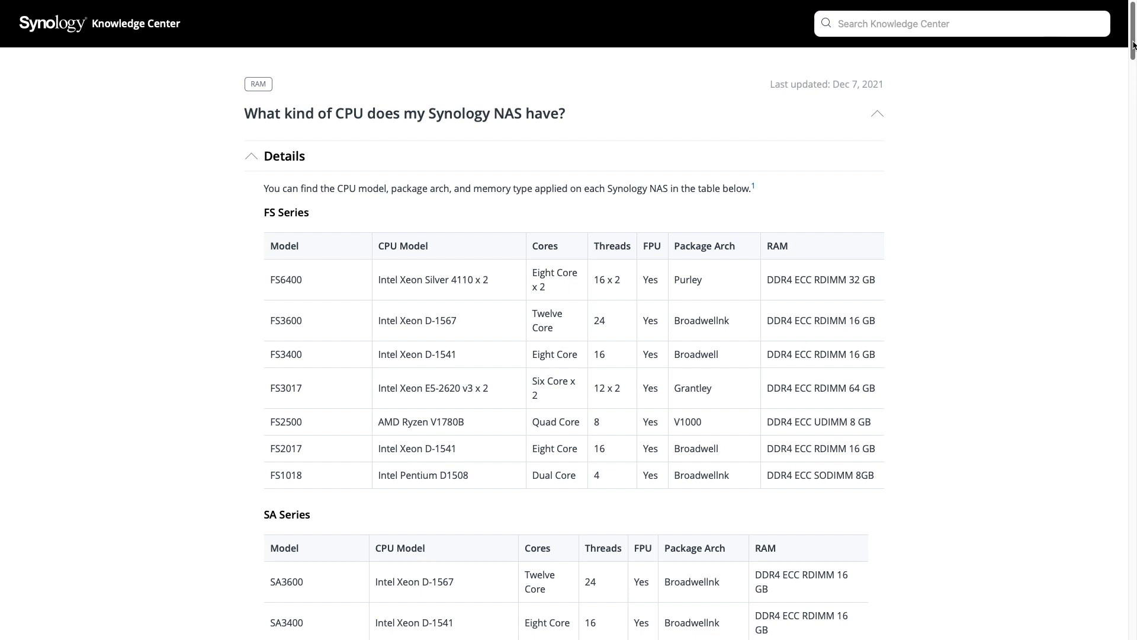
pyautogui.moveTo(1133, 44); pyautogui.dragTo(1134, 145)
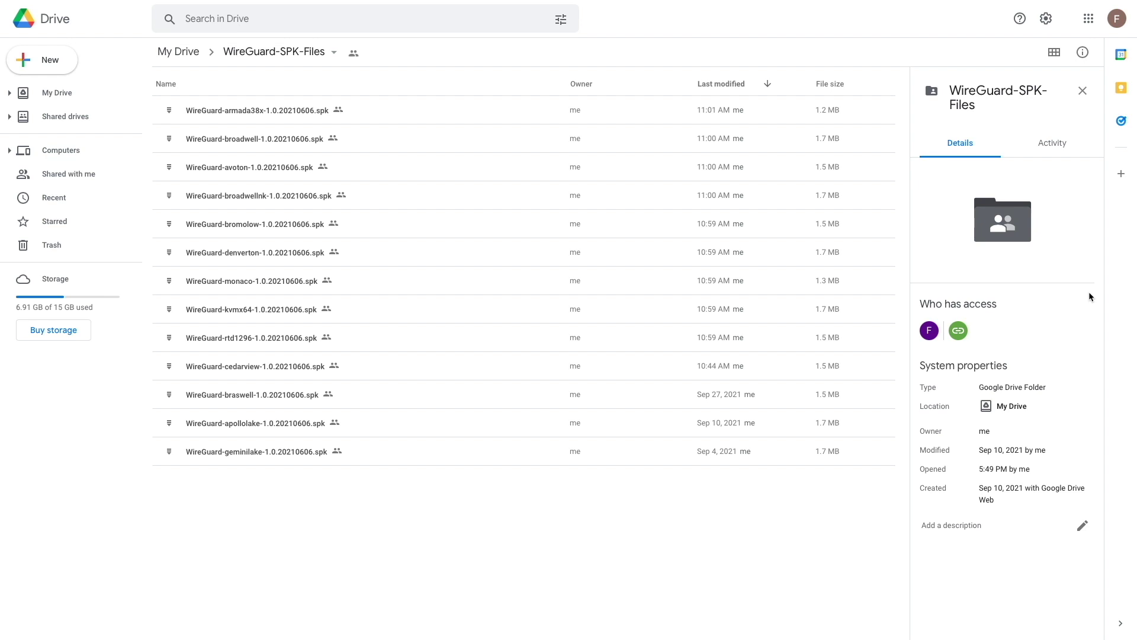
# Step: Download WireGuard-geminilake-1.0.20210606.spk from the Google Drive folder
pyautogui.rightClick(263, 449)
pyautogui.click(309, 405)
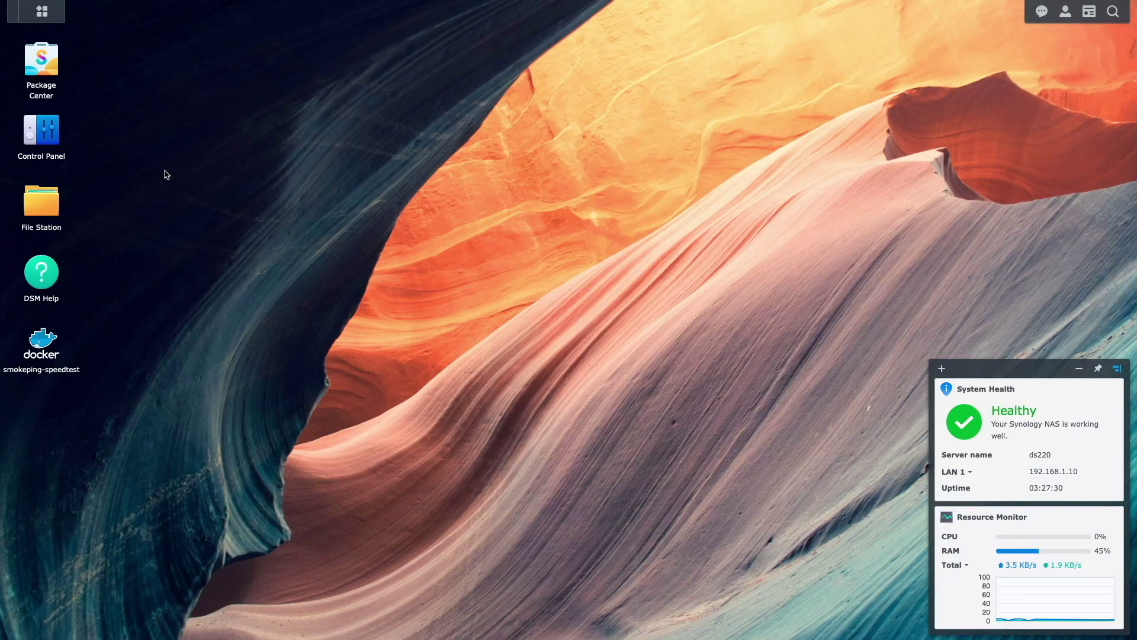
# Step: Upload the WireGuard geminilake .spk file through Package Center's Manual Install
pyautogui.click(53, 64)
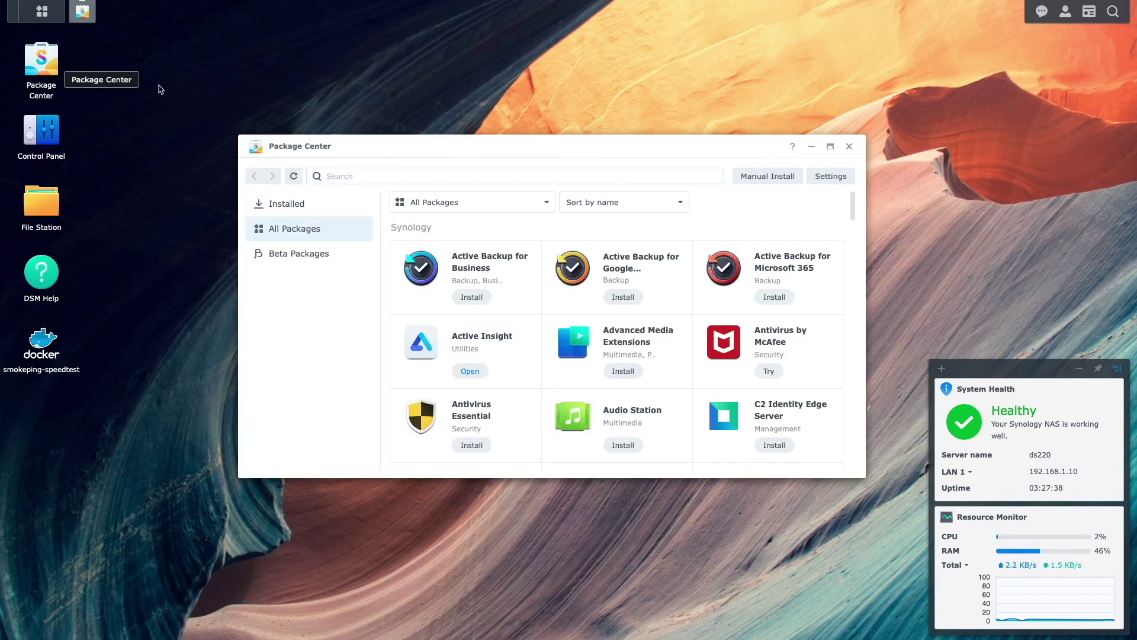
pyautogui.click(771, 177)
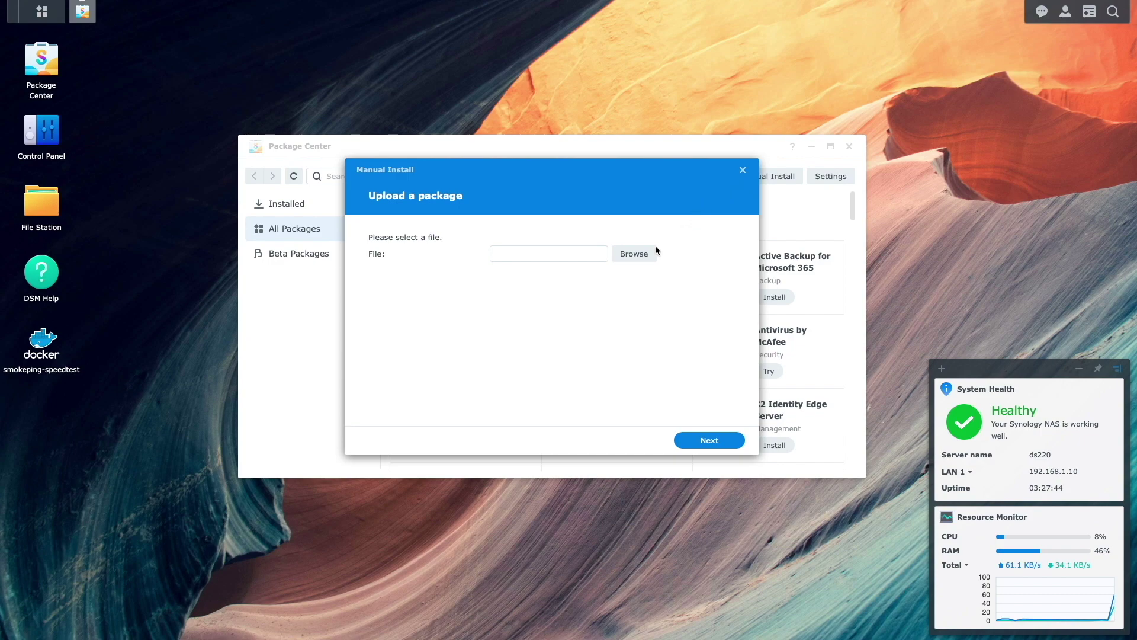
pyautogui.click(644, 258)
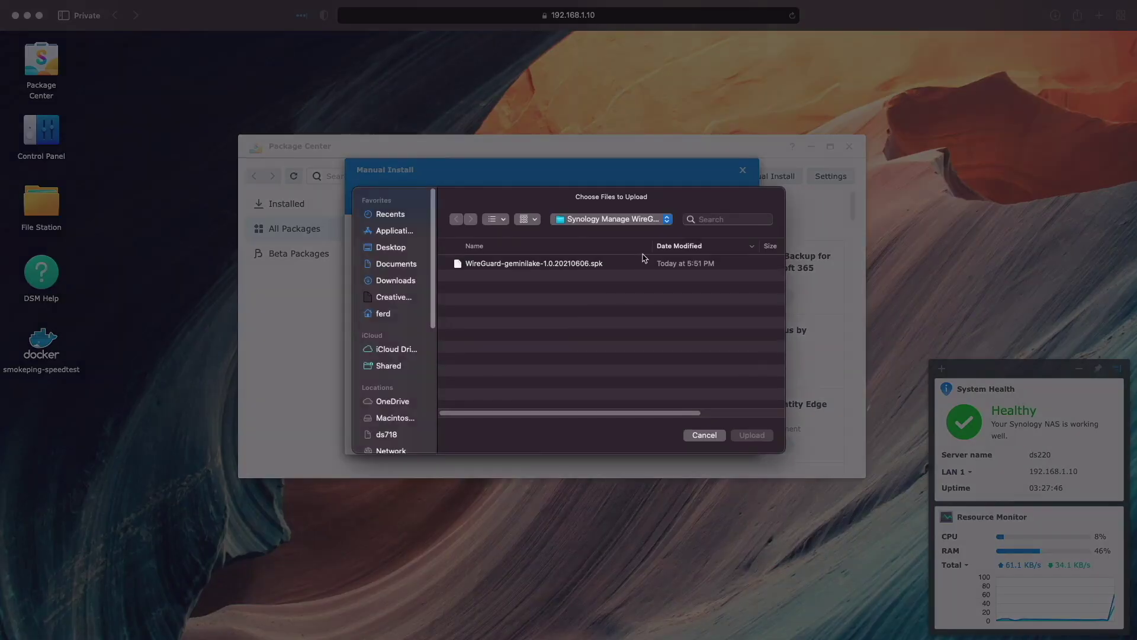
pyautogui.click(592, 266)
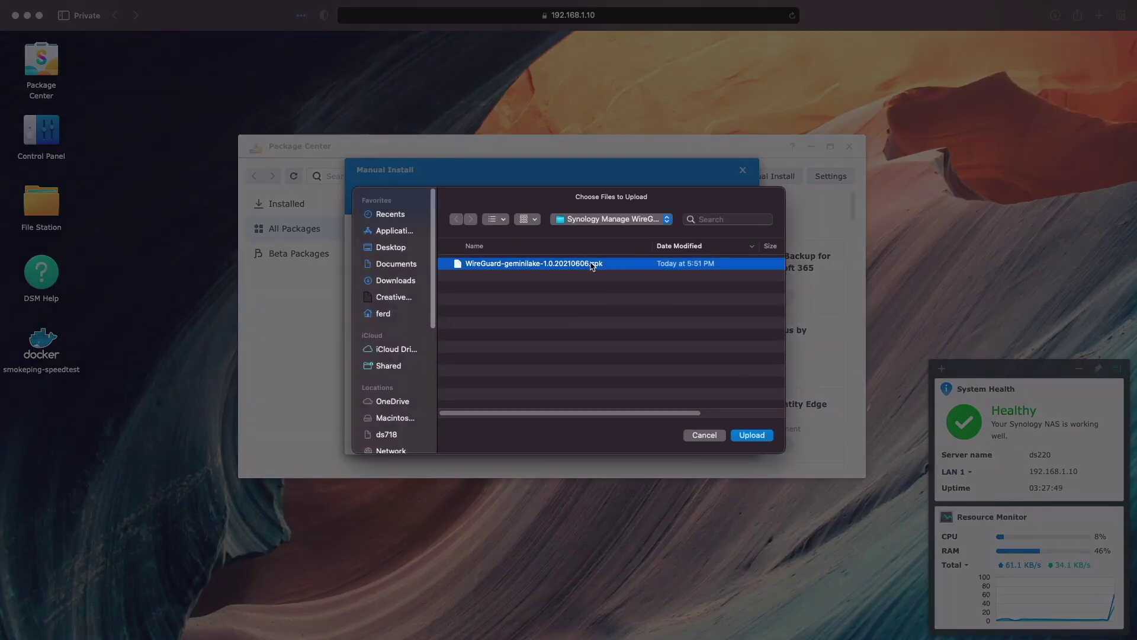
pyautogui.click(753, 437)
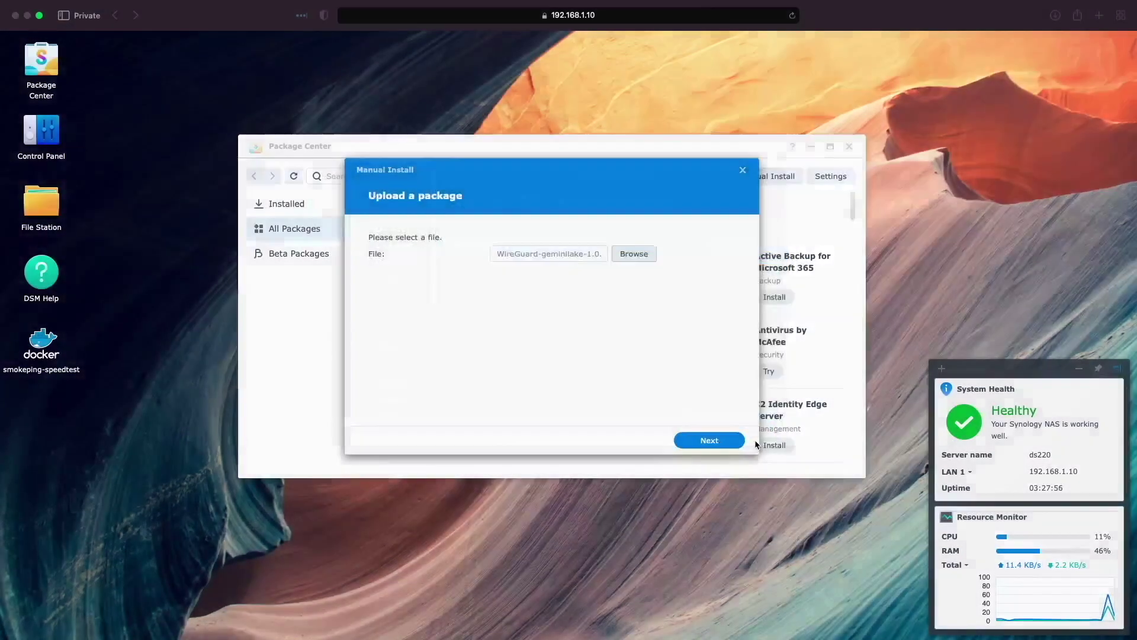
# Step: Accept the third-party warning and install WireGuard without running it, then view Installed packages
pyautogui.click(740, 441)
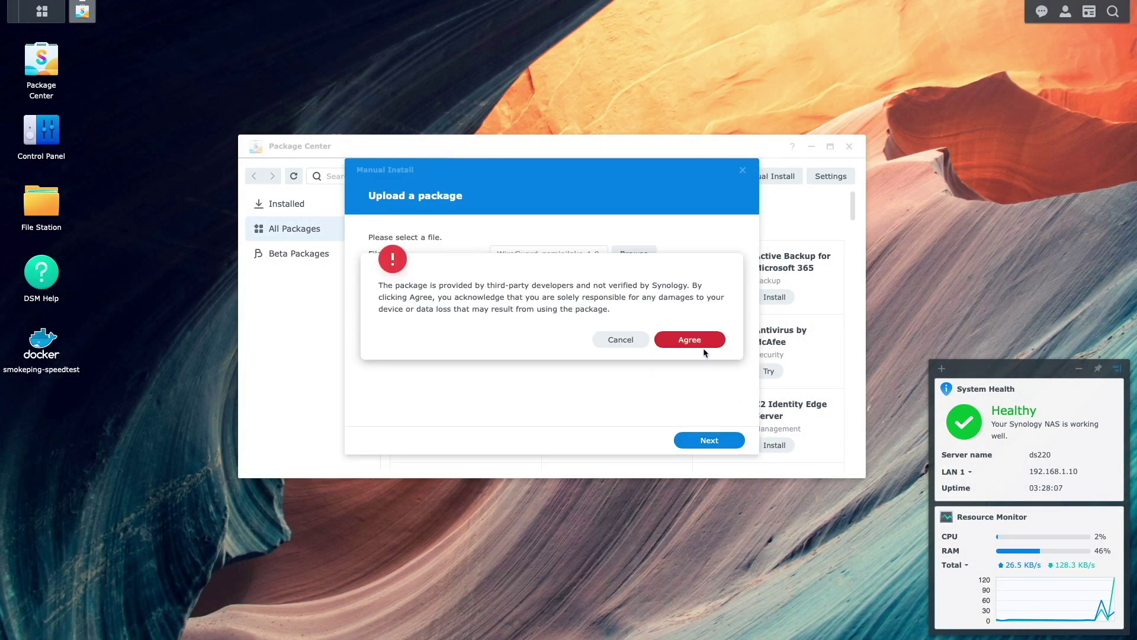
pyautogui.click(697, 337)
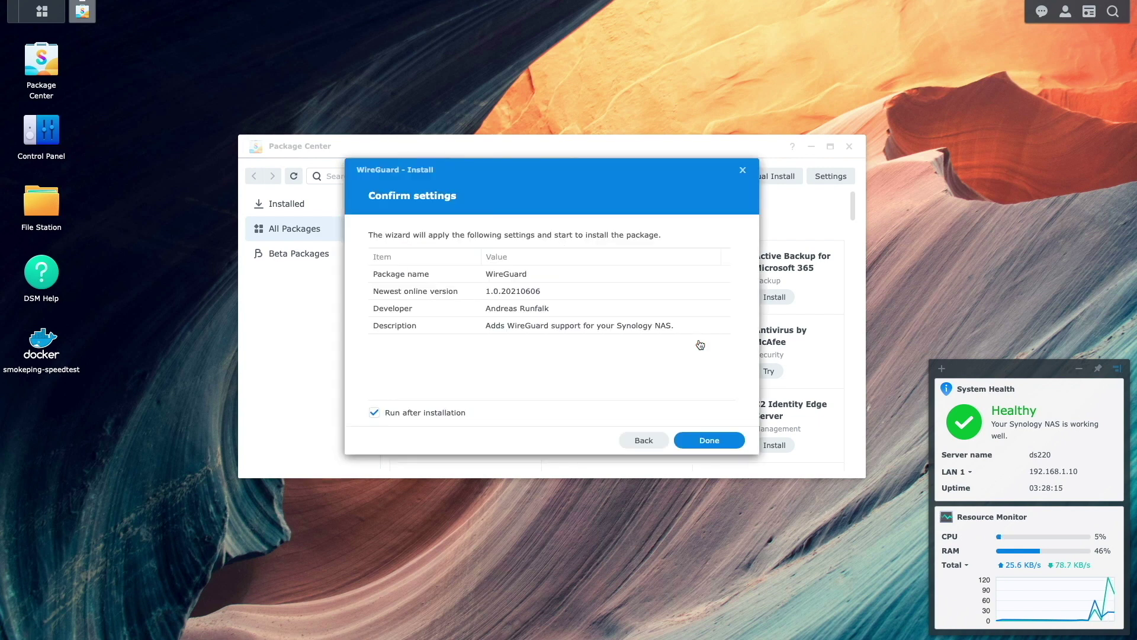
pyautogui.click(441, 415)
pyautogui.click(702, 441)
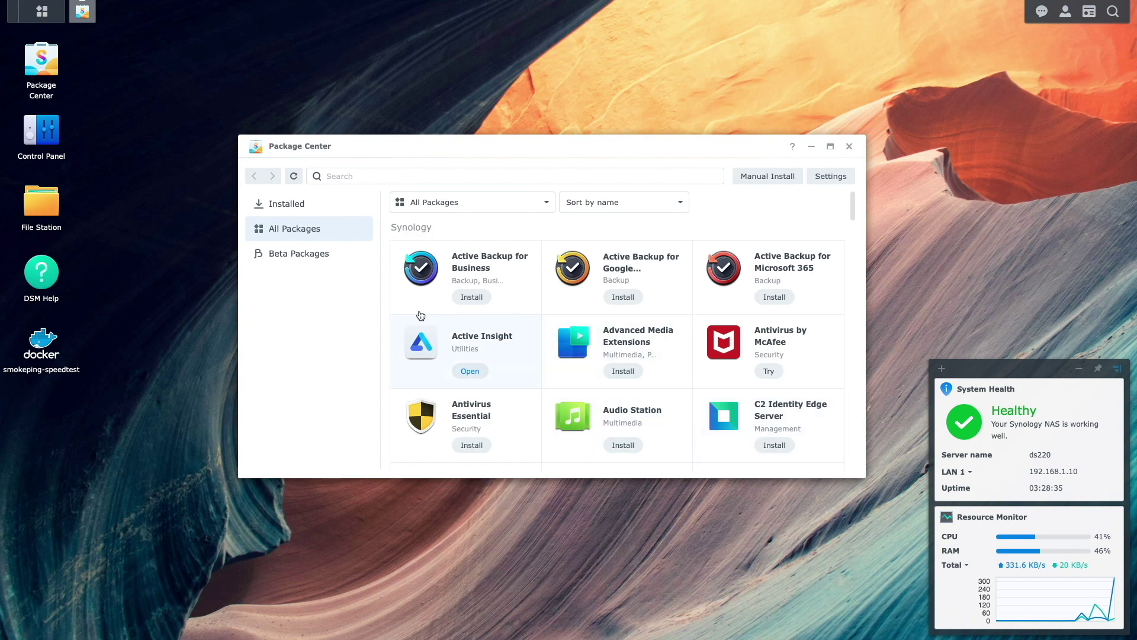
pyautogui.click(285, 205)
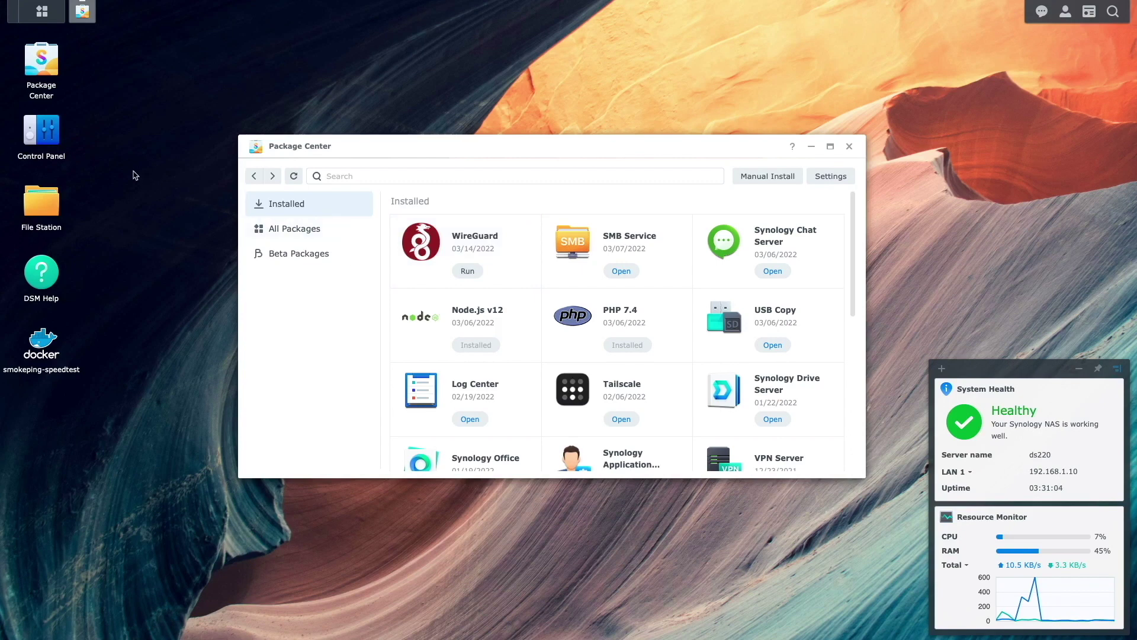
# Step: Enable the SSH service on port 22 in Terminal & SNMP and apply, accepting the warning
pyautogui.click(51, 136)
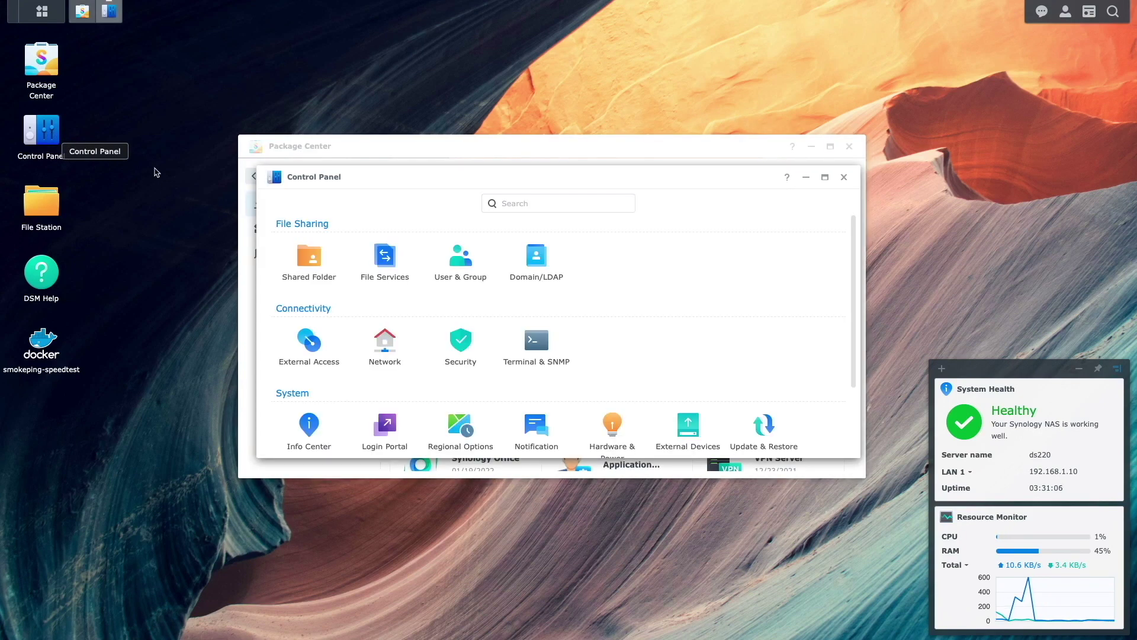
pyautogui.click(528, 337)
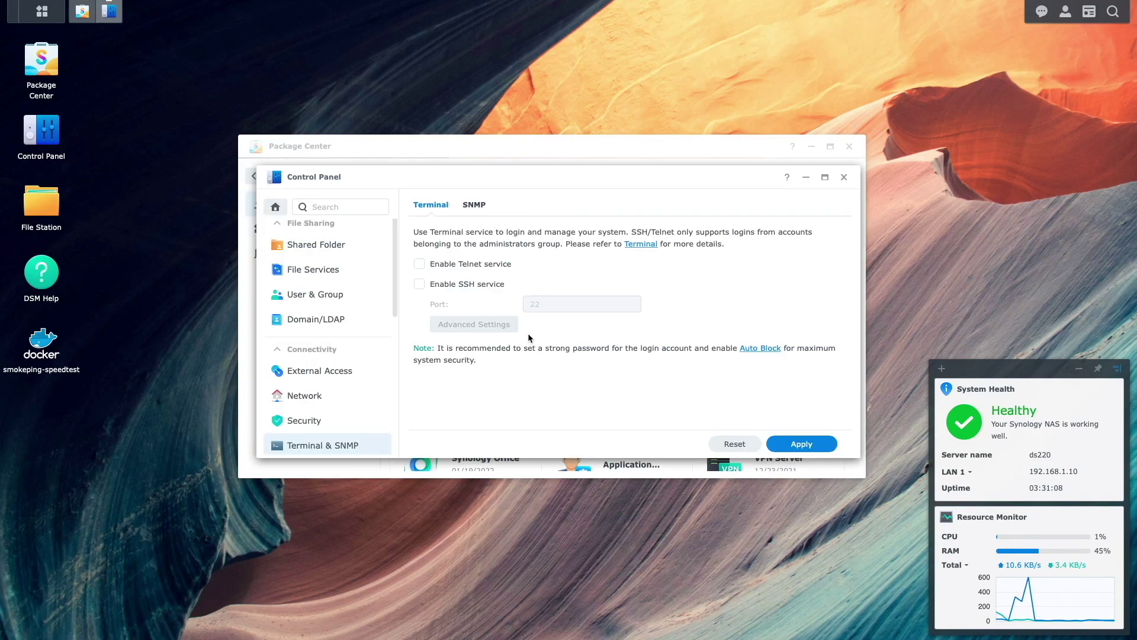
pyautogui.click(474, 283)
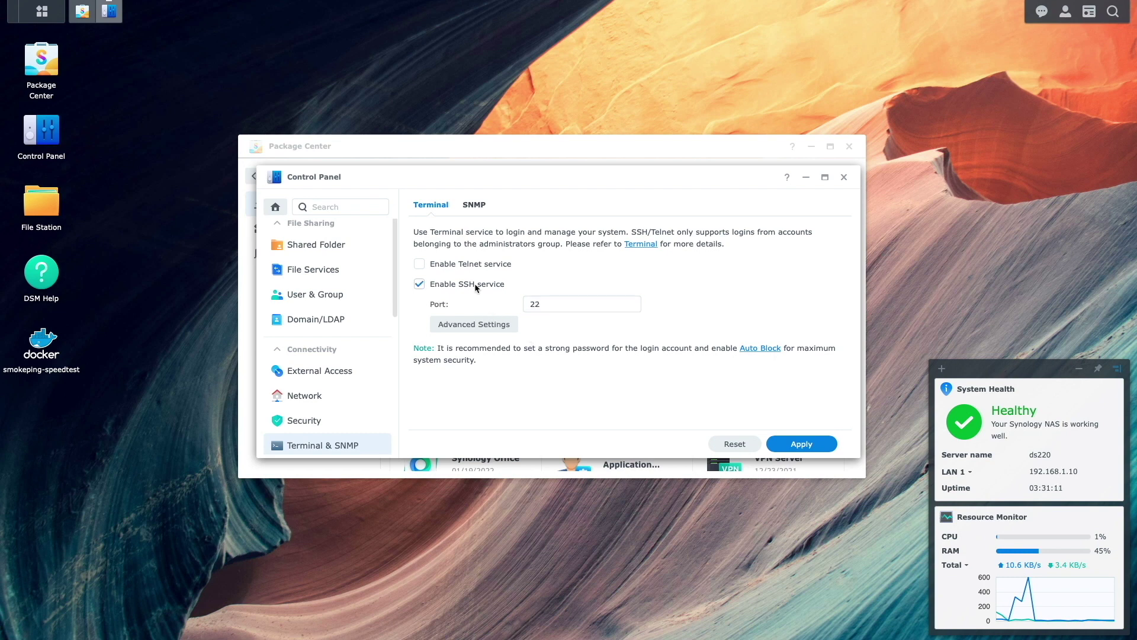
pyautogui.click(794, 444)
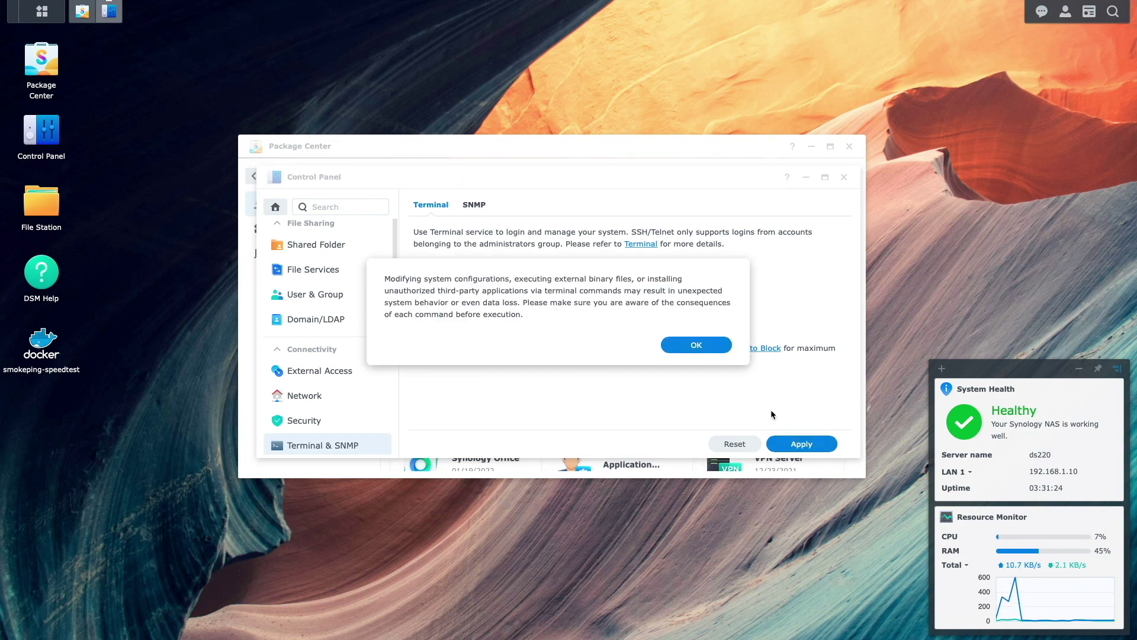
pyautogui.click(696, 345)
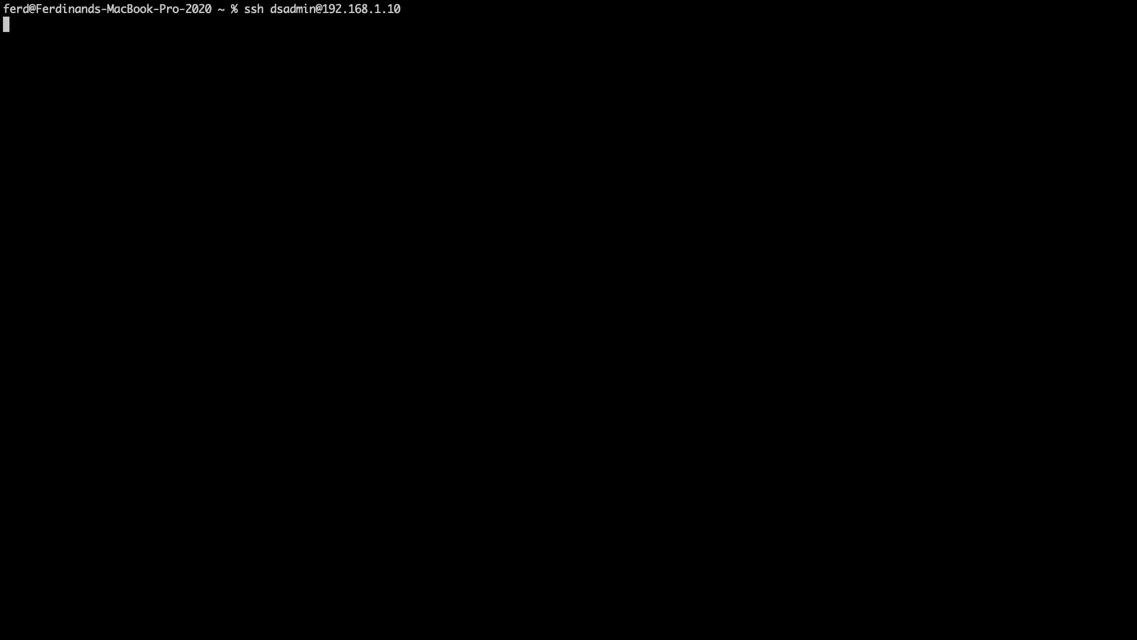
pyautogui.press('Return')
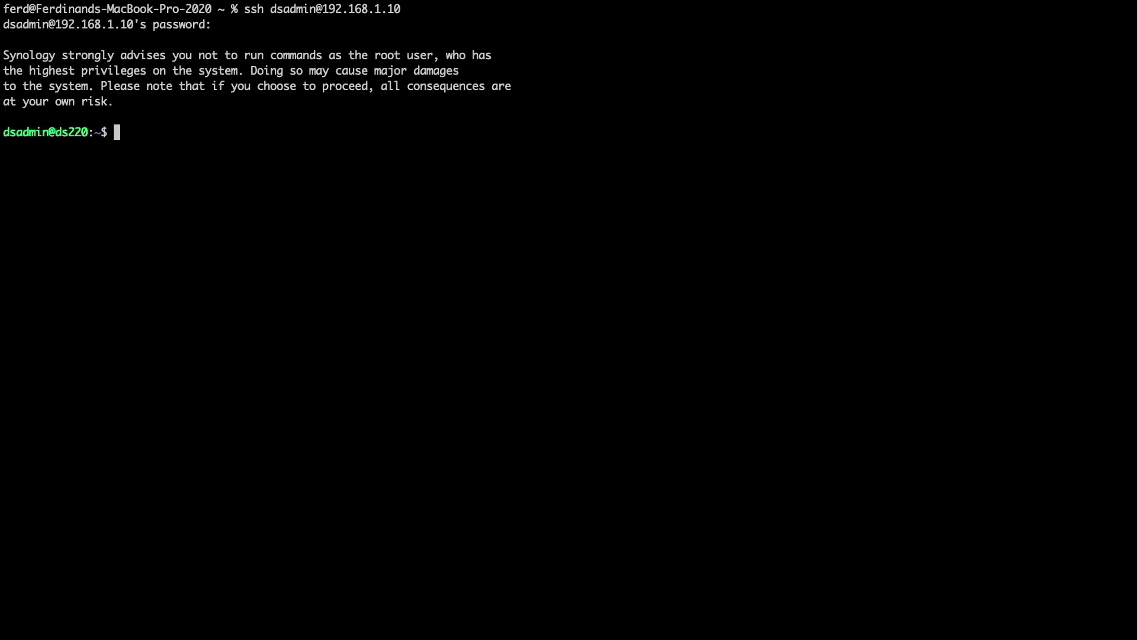
# Step: SSH into the NAS and run sudo /var/packages/WireGuard/scripts/start, entering the passwords
pyautogui.write('sudo /var/packages/')
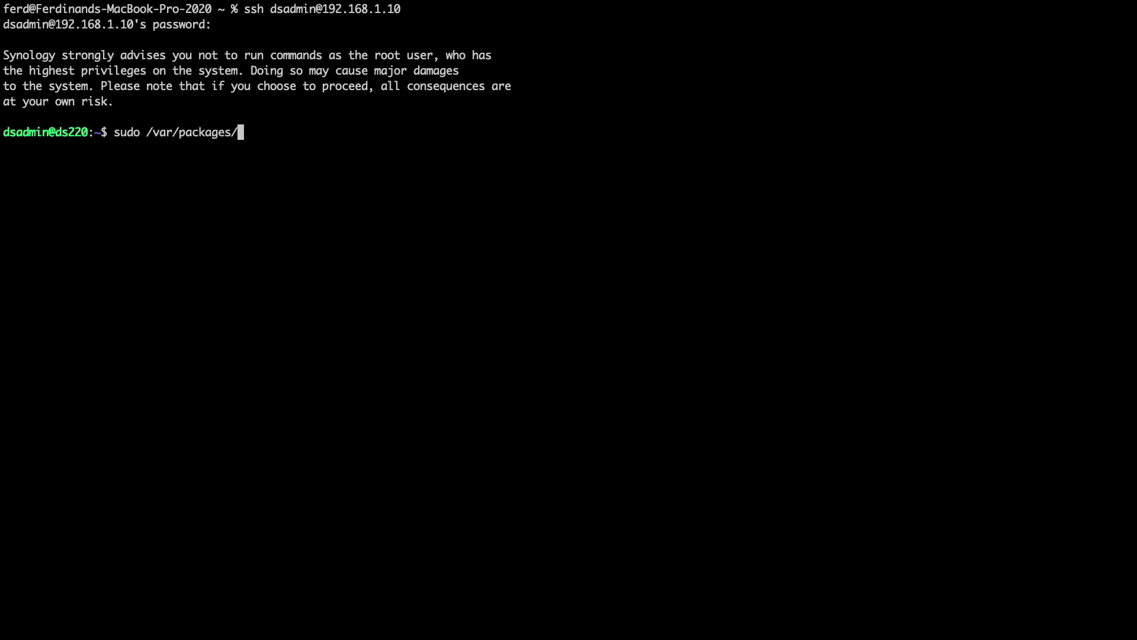
pyautogui.write('WireGuard/scripts/start')
pyautogui.press('Return')
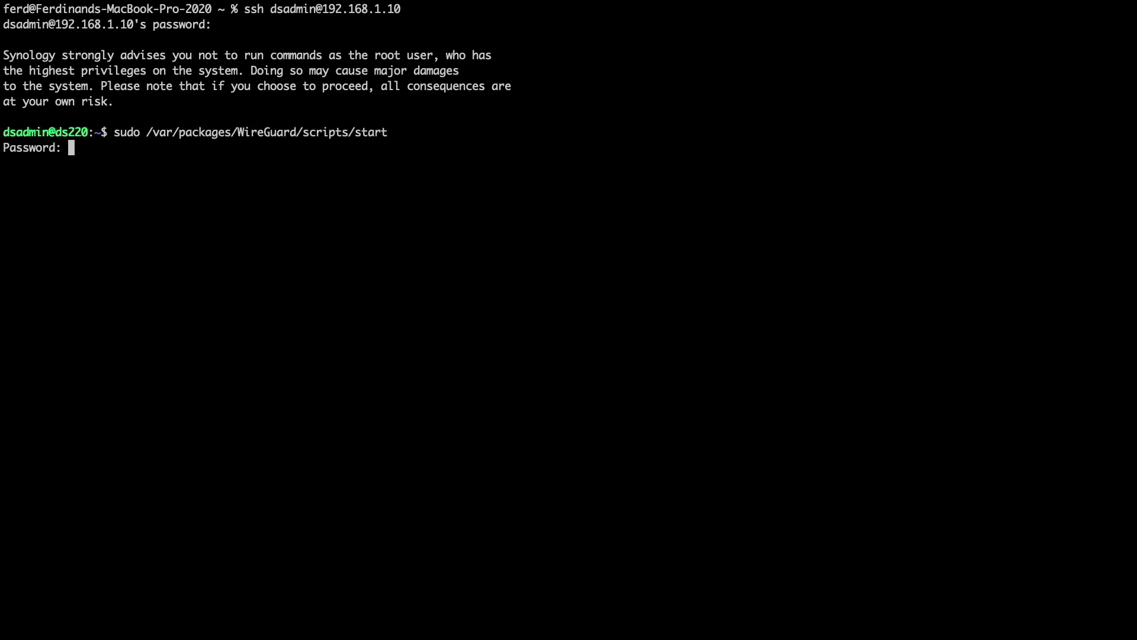
pyautogui.press('Return')
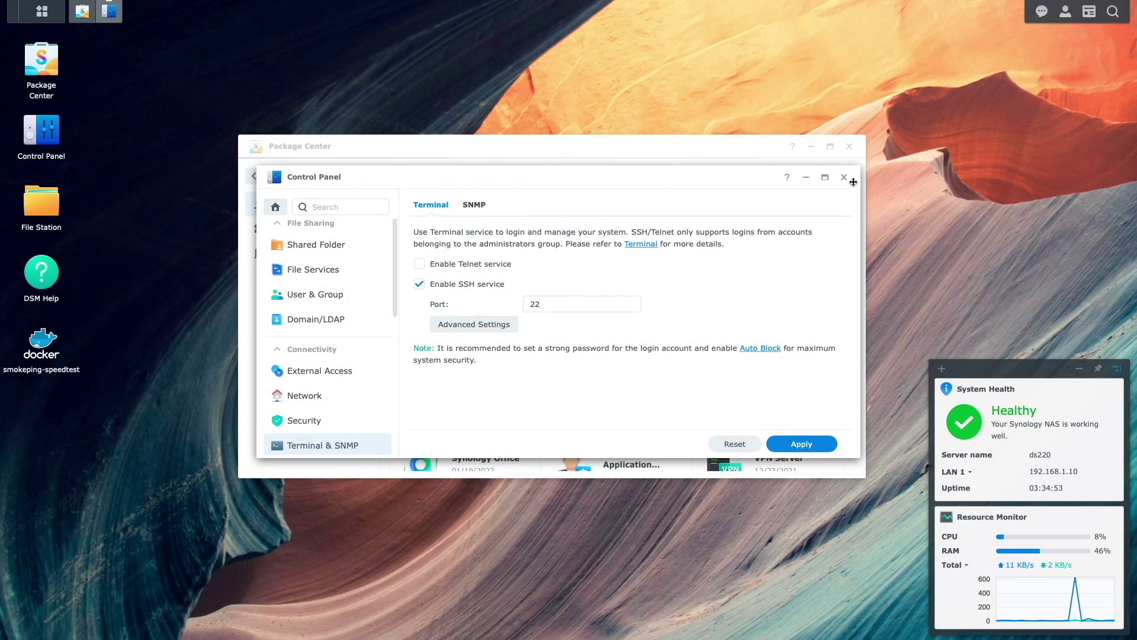
# Step: Close Control Panel, check that WireGuard shows Running in Package Center, then close Package Center
pyautogui.click(844, 177)
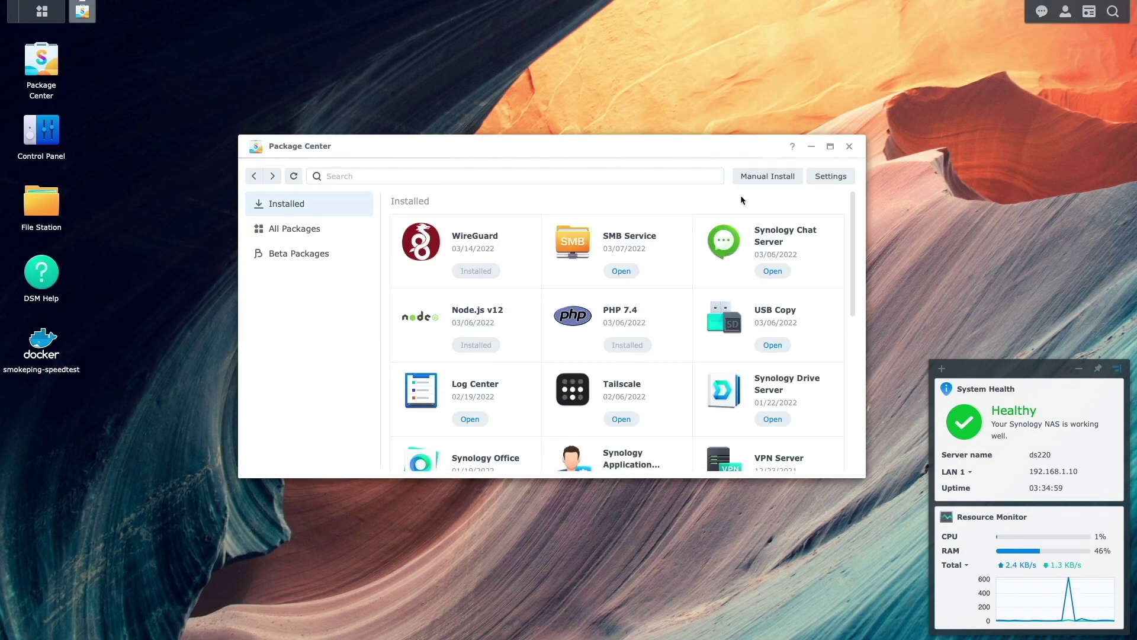
pyautogui.click(435, 251)
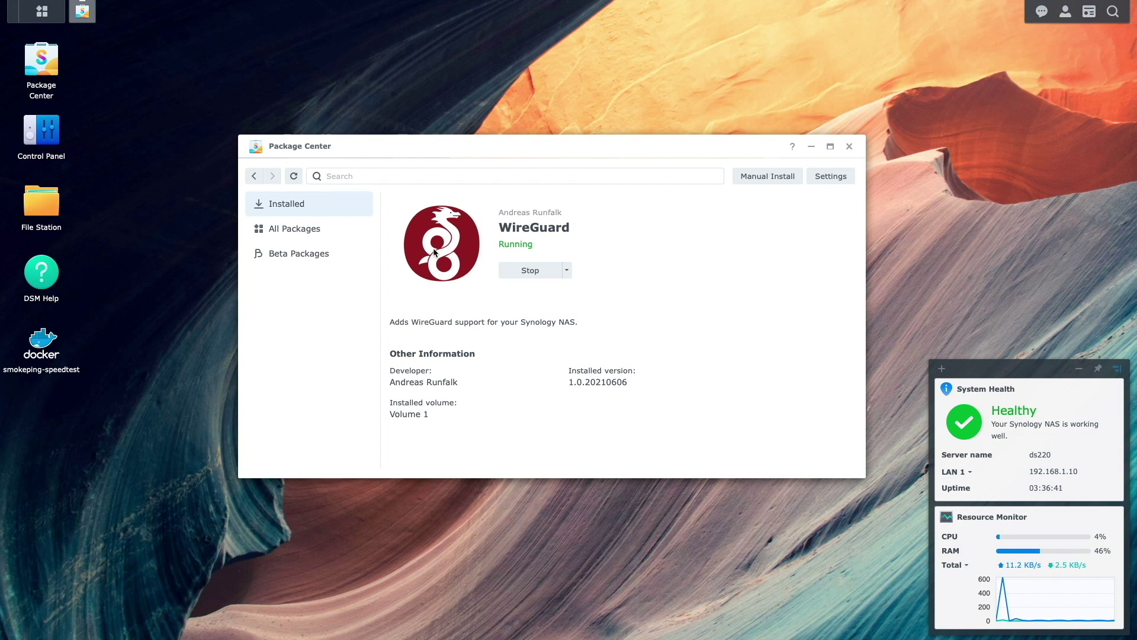
pyautogui.click(850, 148)
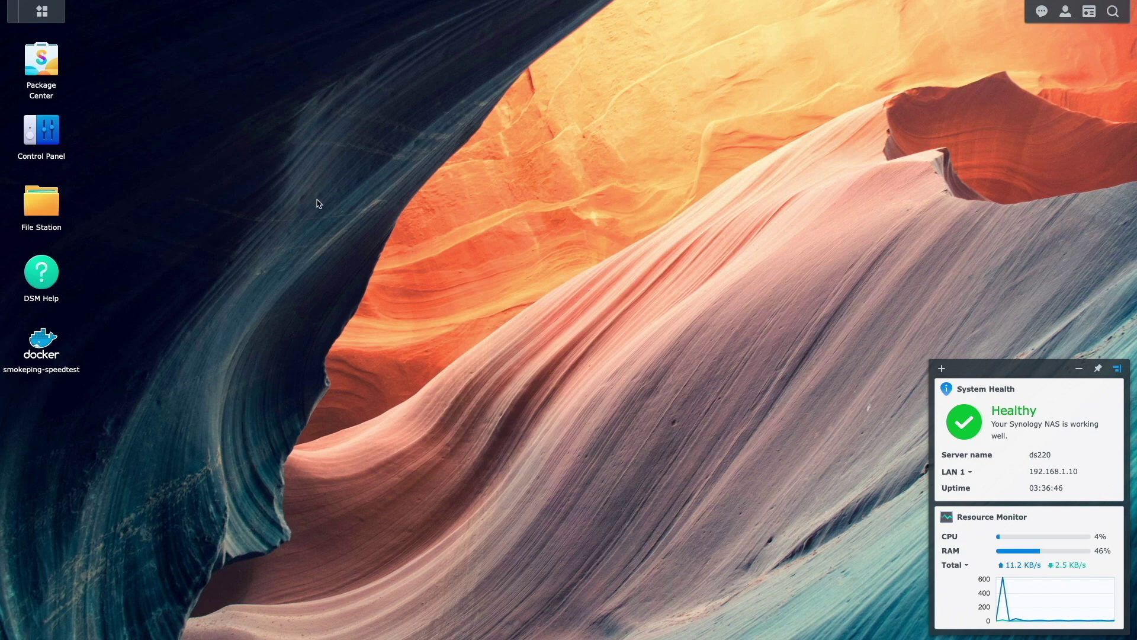
# Step: Create a folder named wg-easy inside the docker shared folder in File Station
pyautogui.click(52, 206)
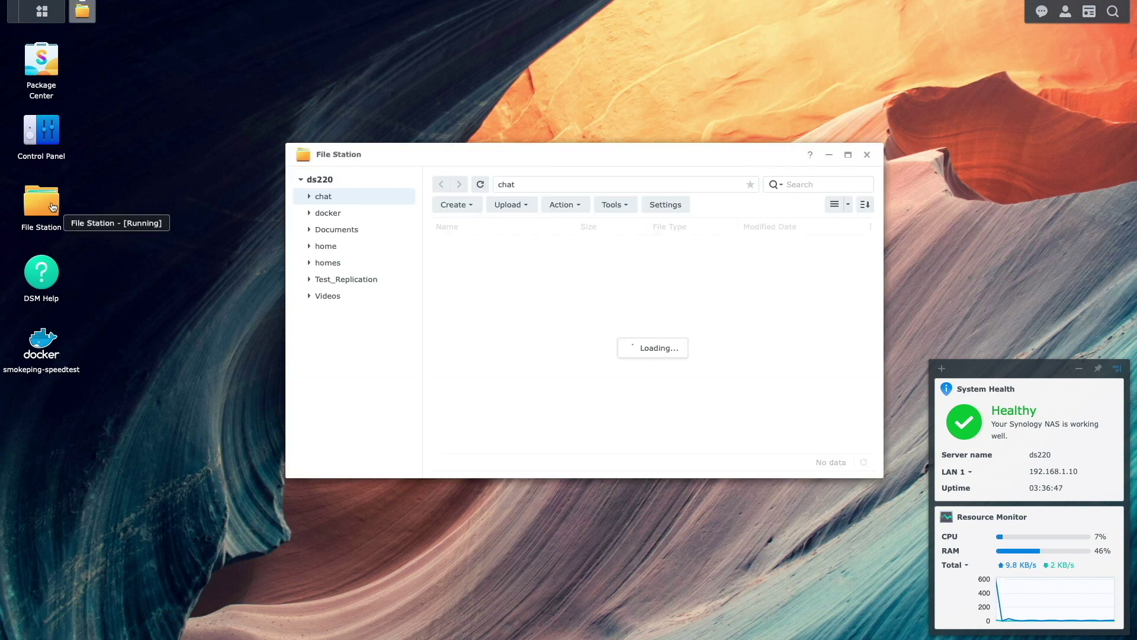
pyautogui.click(301, 212)
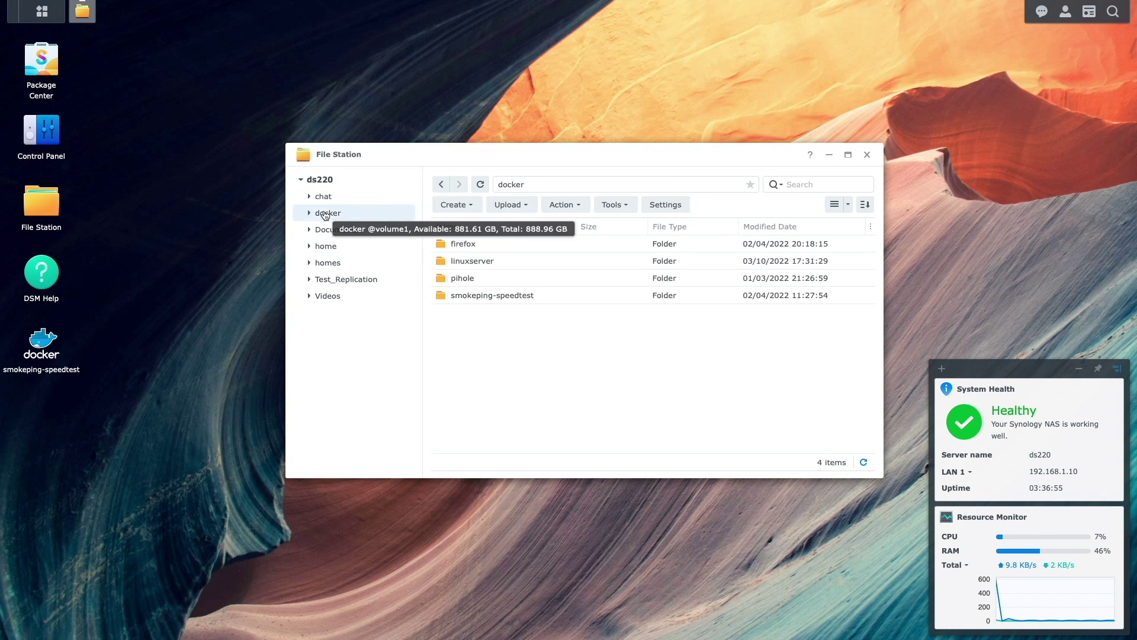
pyautogui.click(453, 204)
pyautogui.click(472, 229)
pyautogui.write('wg-easy')
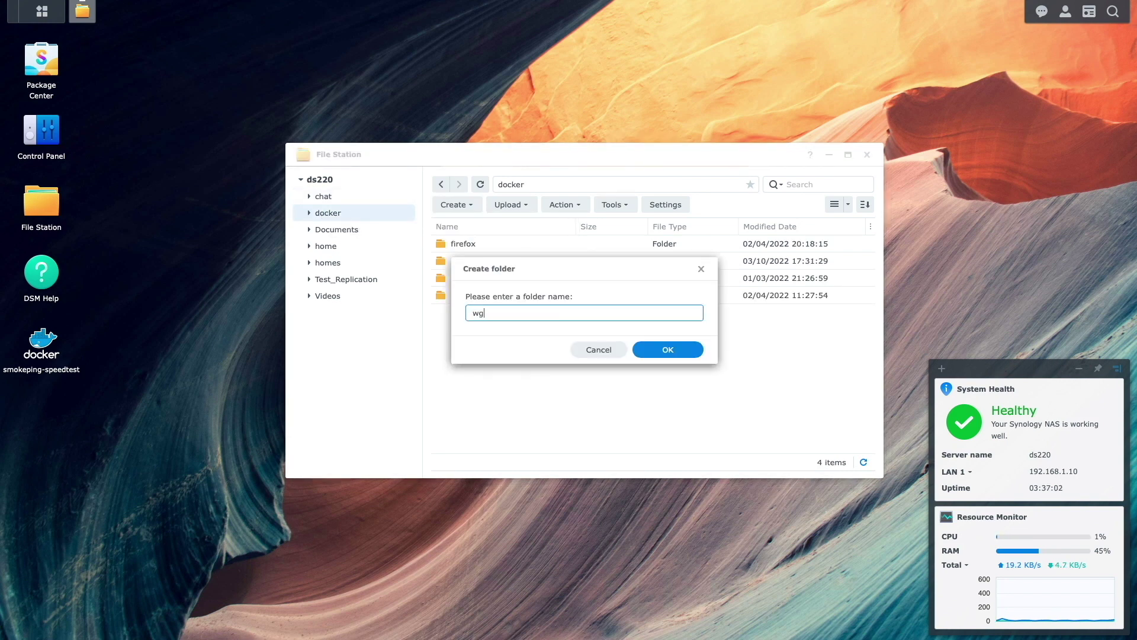
pyautogui.press('Return')
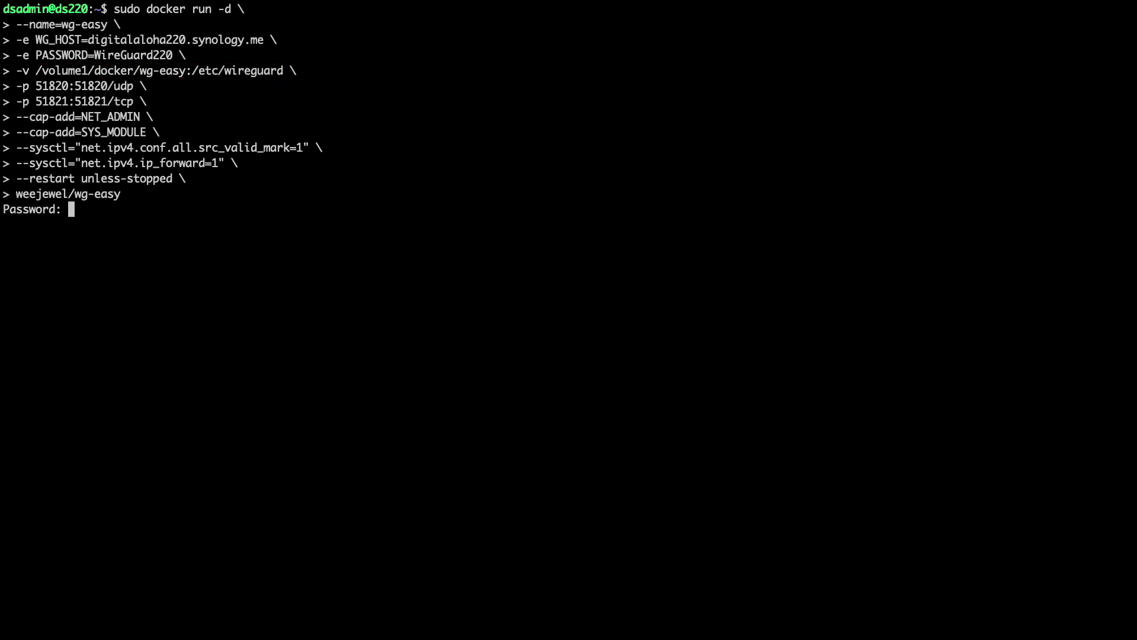
# Step: Enter the sudo password to launch the weejewel/wg-easy docker run command
pyautogui.press('Return')
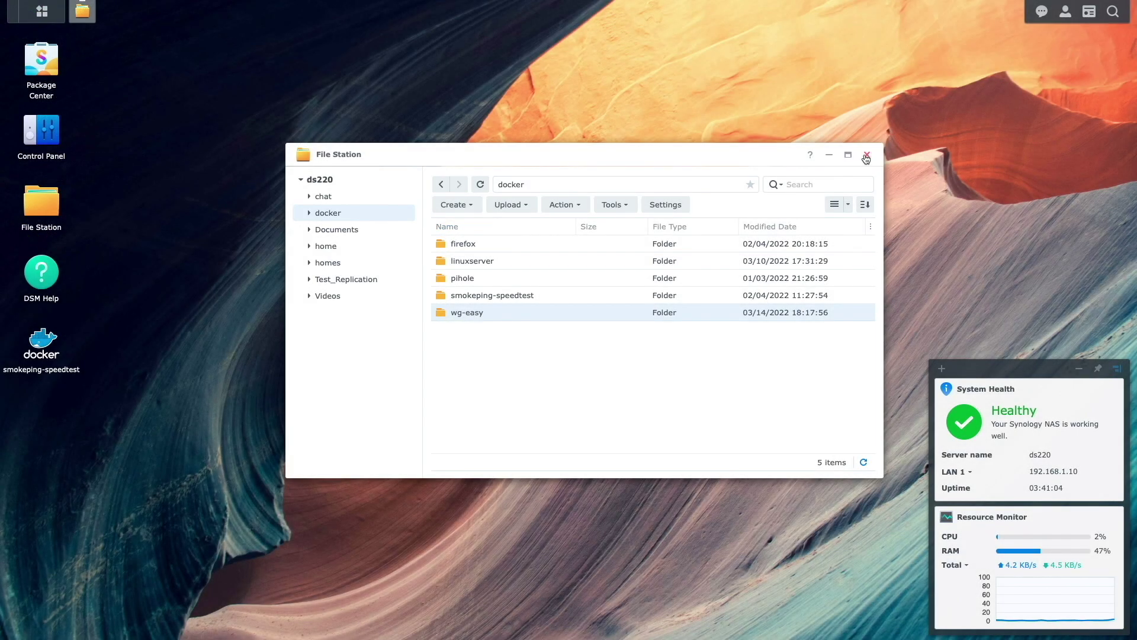
# Step: Close File Station and open wg-easy's details in Docker's Container list to verify ports 51820/udp and 51821/tcp
pyautogui.click(866, 155)
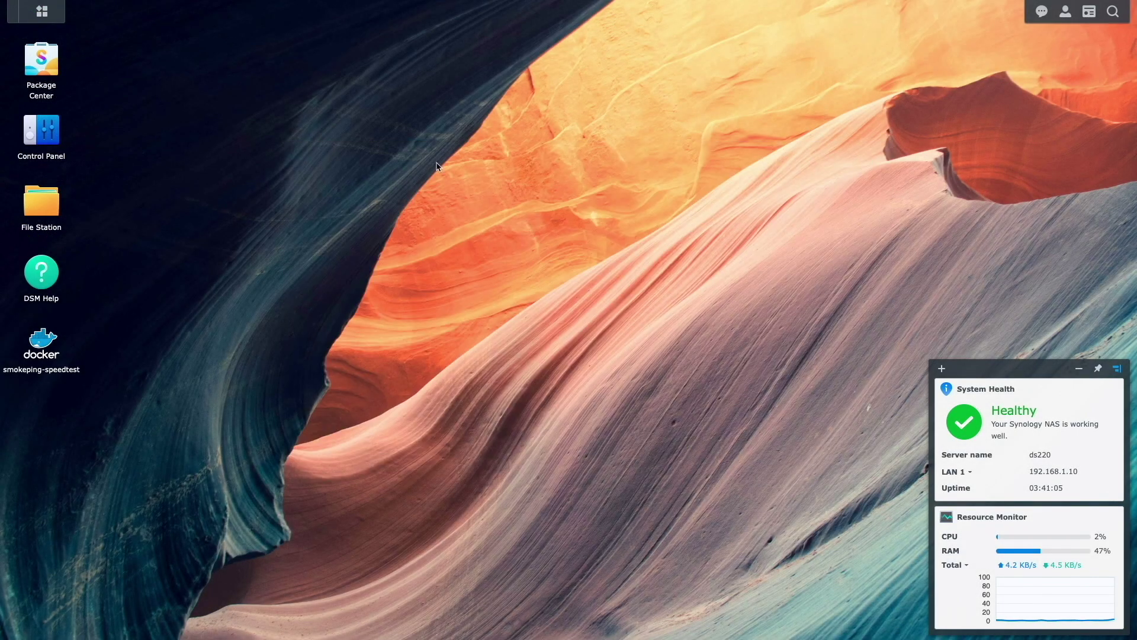
pyautogui.click(42, 12)
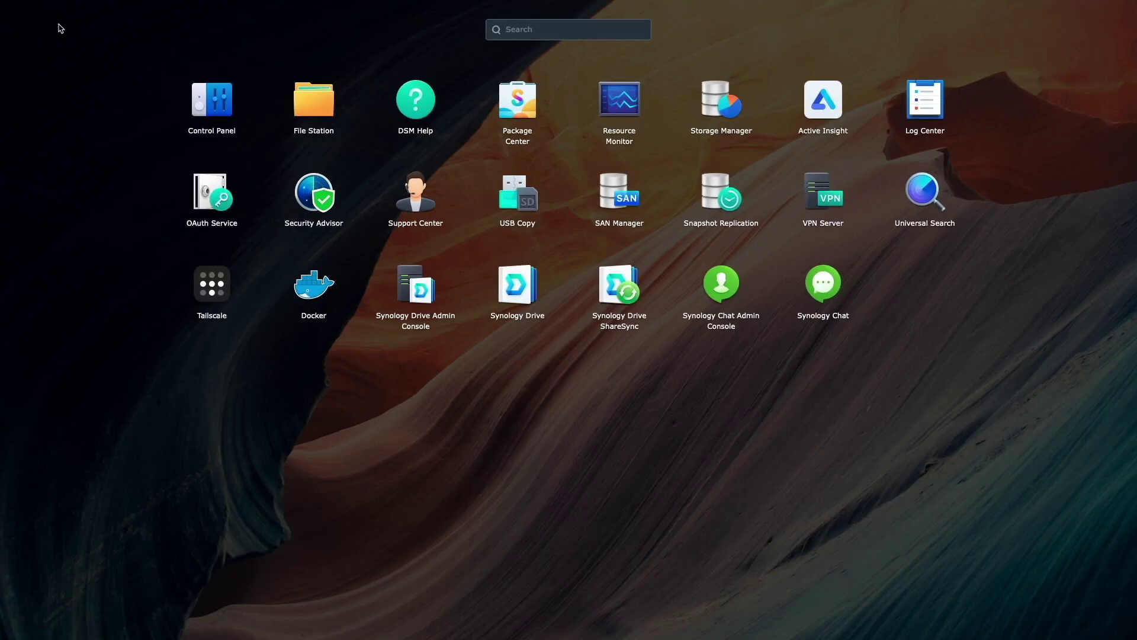
pyautogui.click(307, 287)
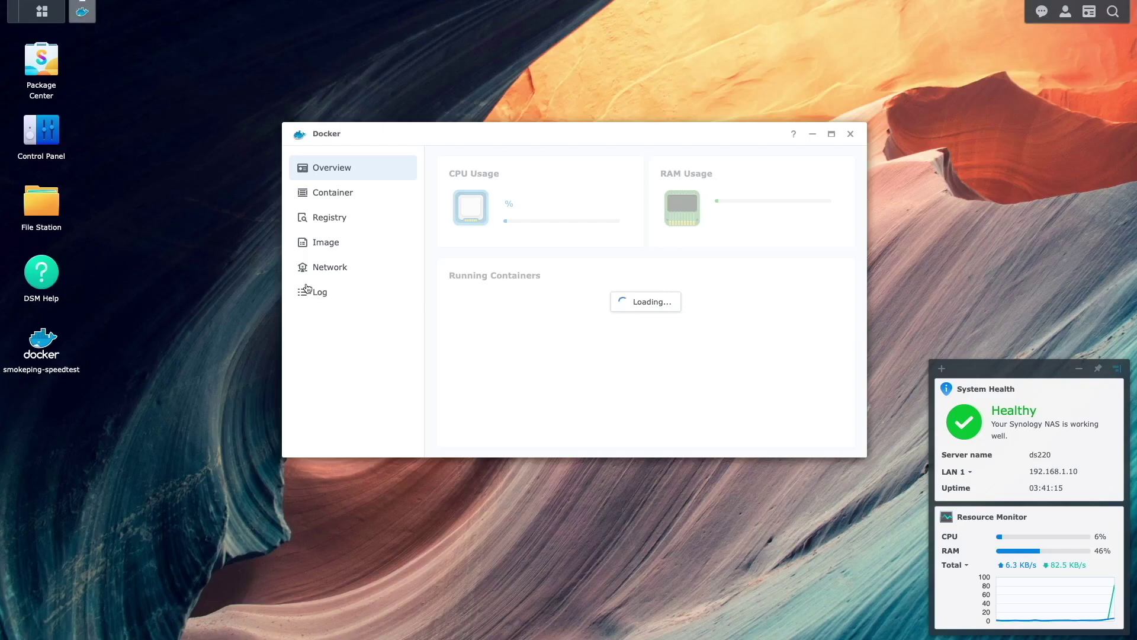
pyautogui.click(344, 195)
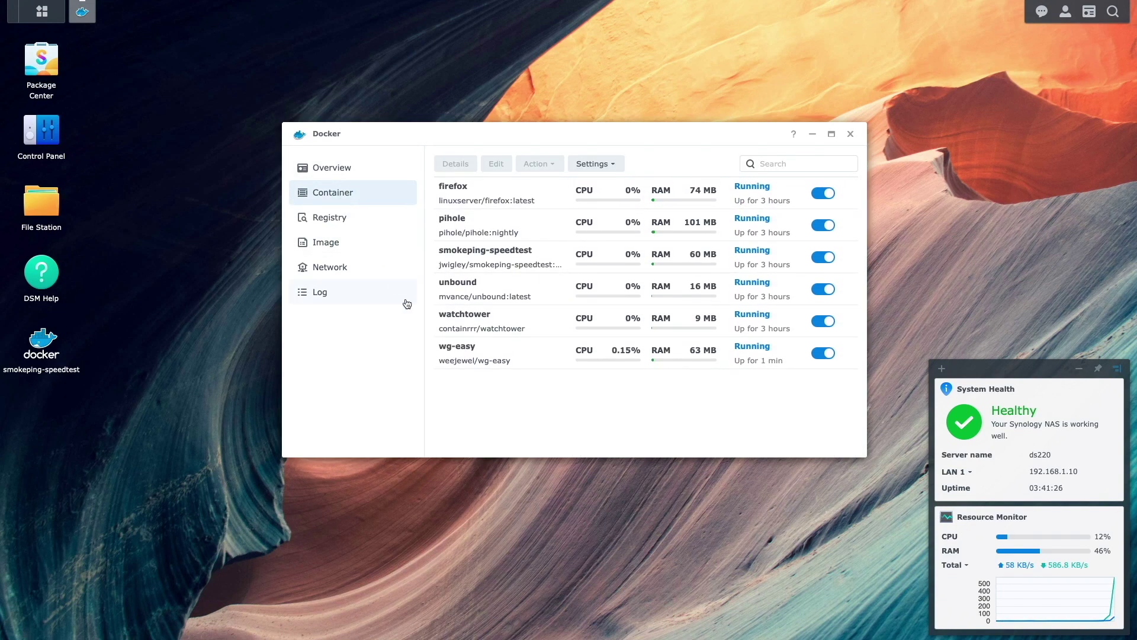
pyautogui.click(508, 355)
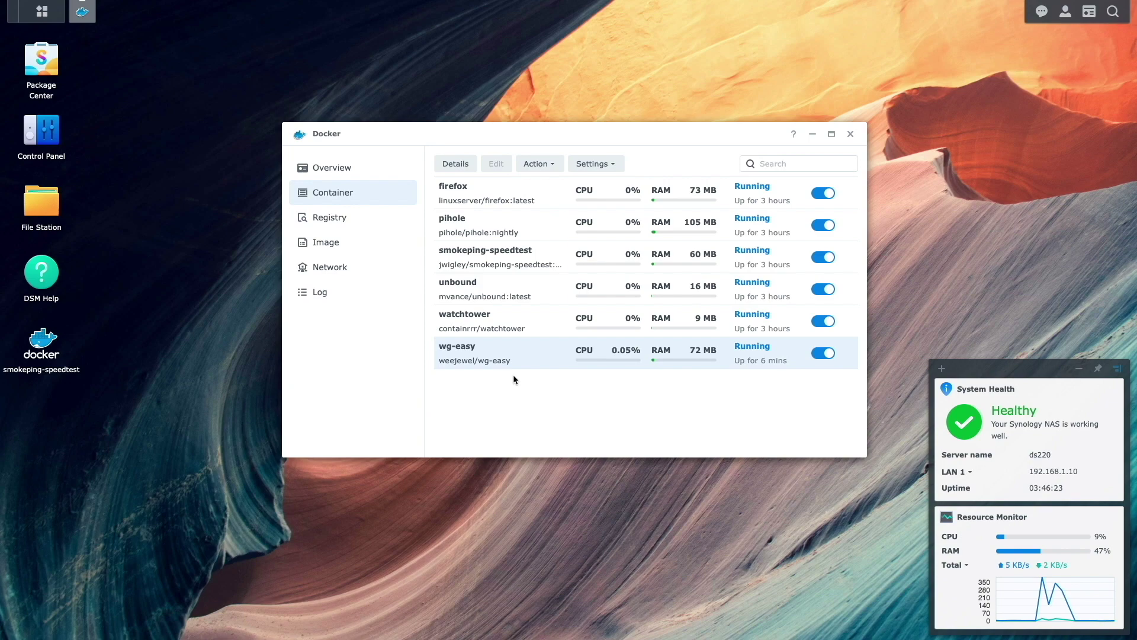
pyautogui.click(454, 167)
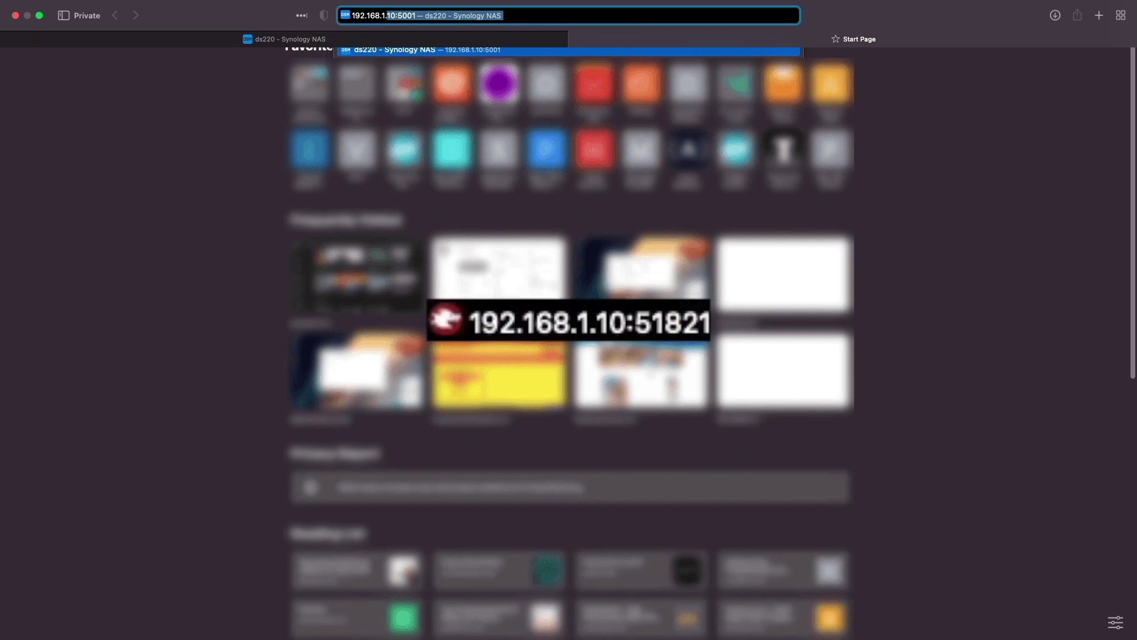
# Step: Open wg-easy at 192.168.1.10:51821 and sign in with the admin password
pyautogui.write('10:51')
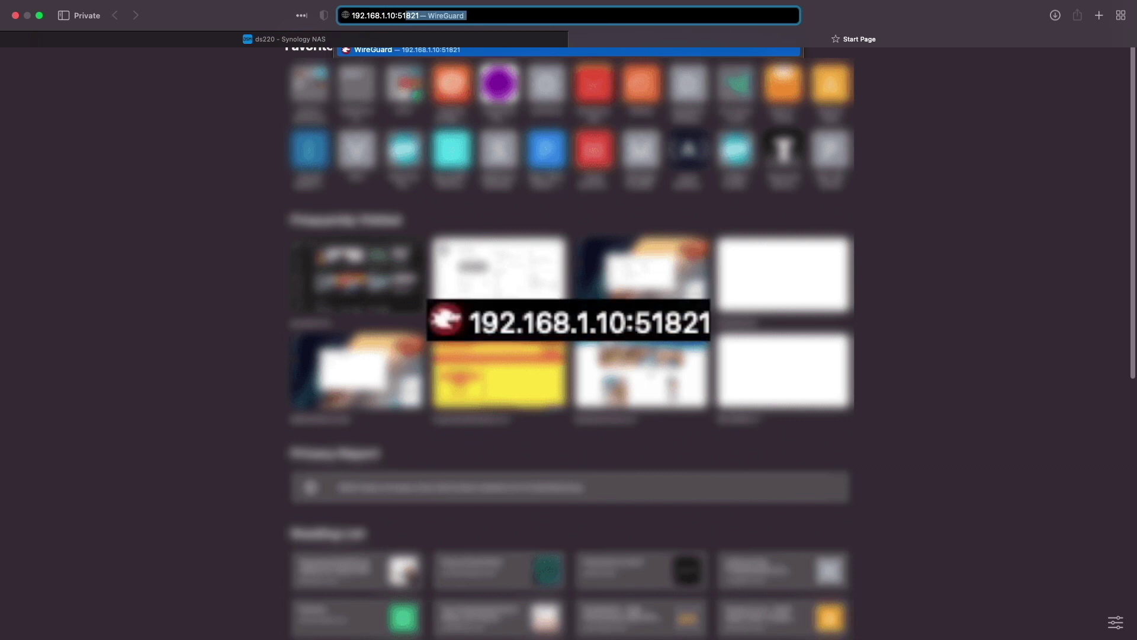
pyautogui.write('821')
pyautogui.press('Return')
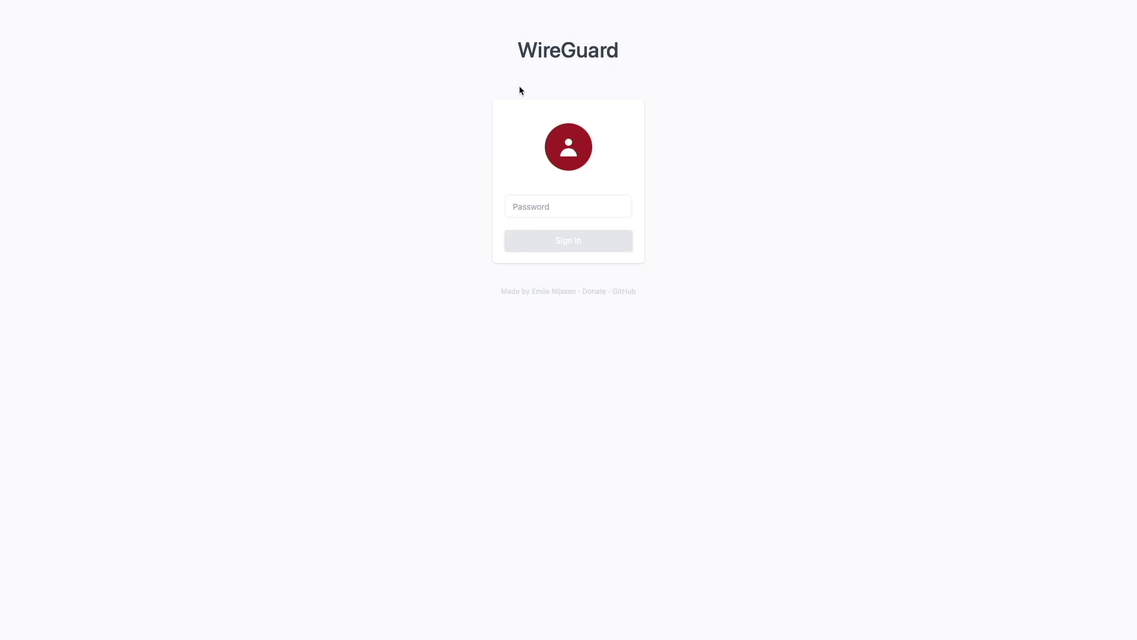
pyautogui.click(544, 204)
pyautogui.write('•••••••••')
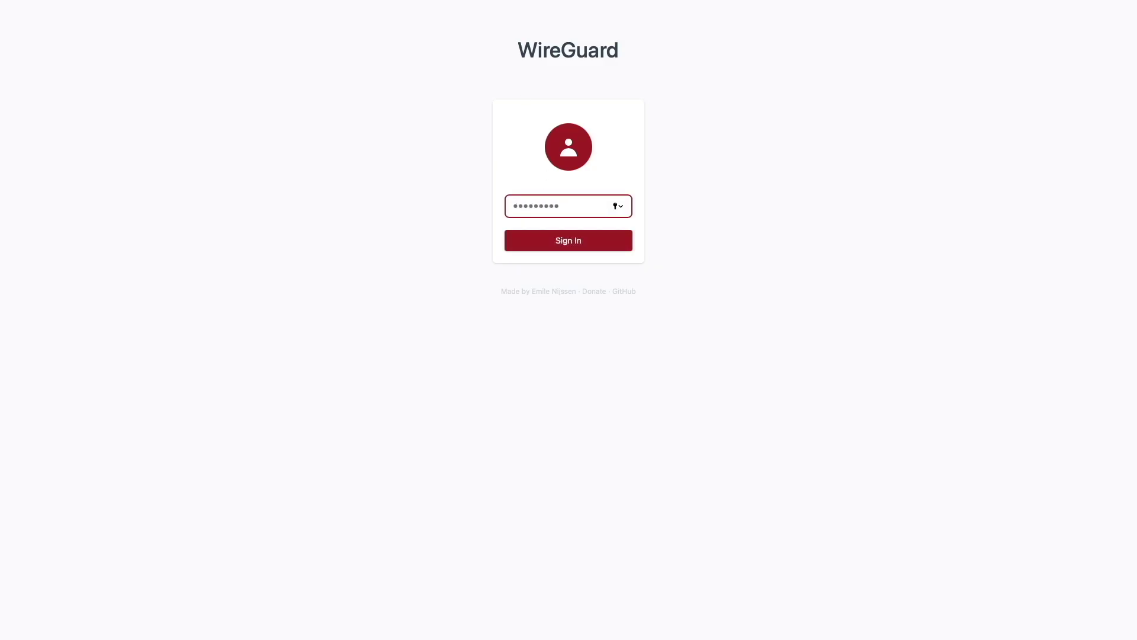
pyautogui.write('•••')
pyautogui.press('Return')
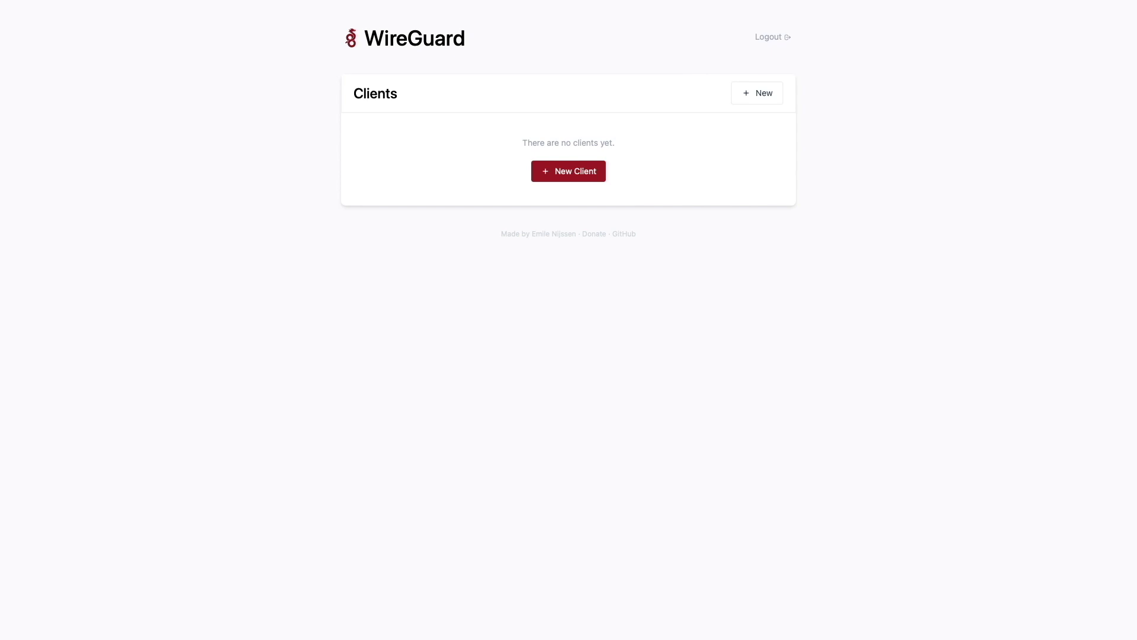
# Step: Create a client named Ferd-MacBook and download its configuration file
pyautogui.click(564, 177)
pyautogui.write('Ferd-MacBook')
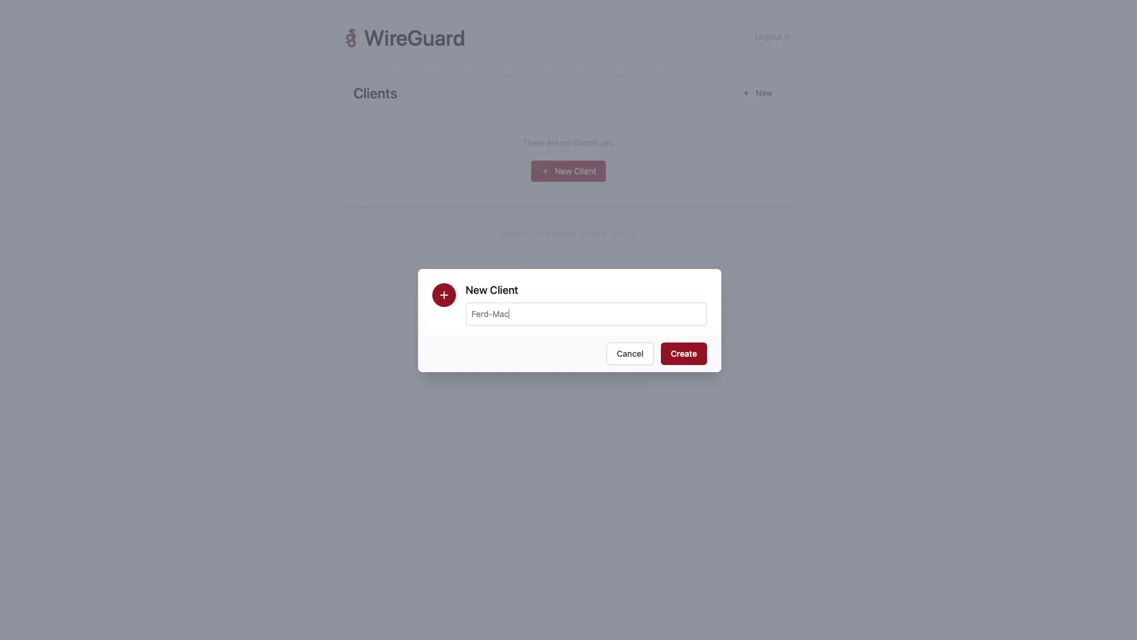
pyautogui.click(678, 353)
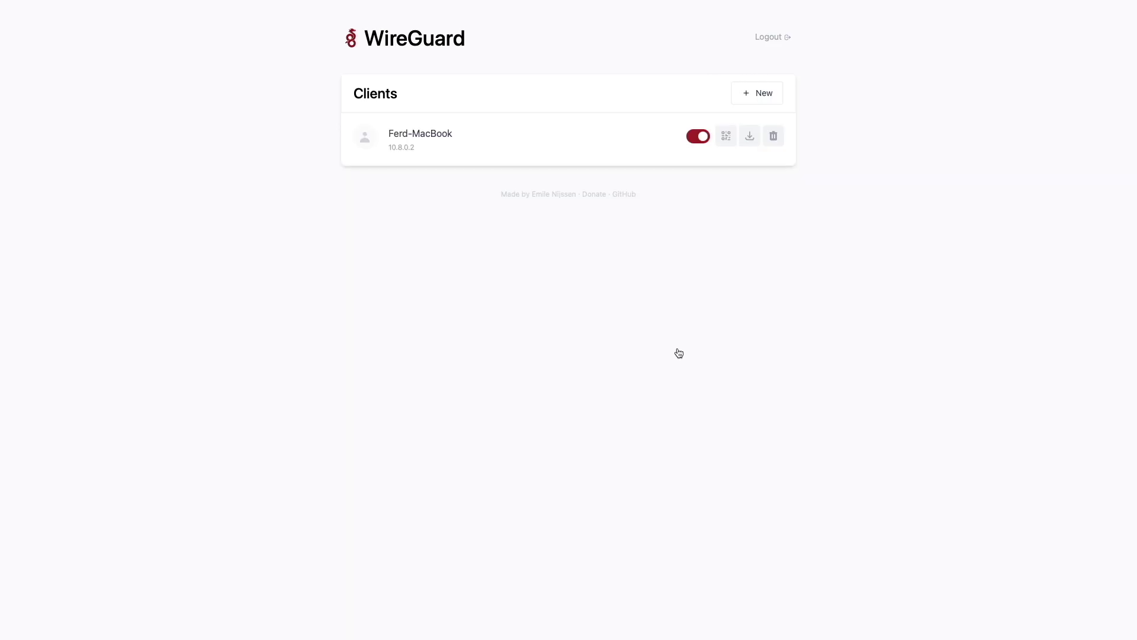
pyautogui.click(755, 139)
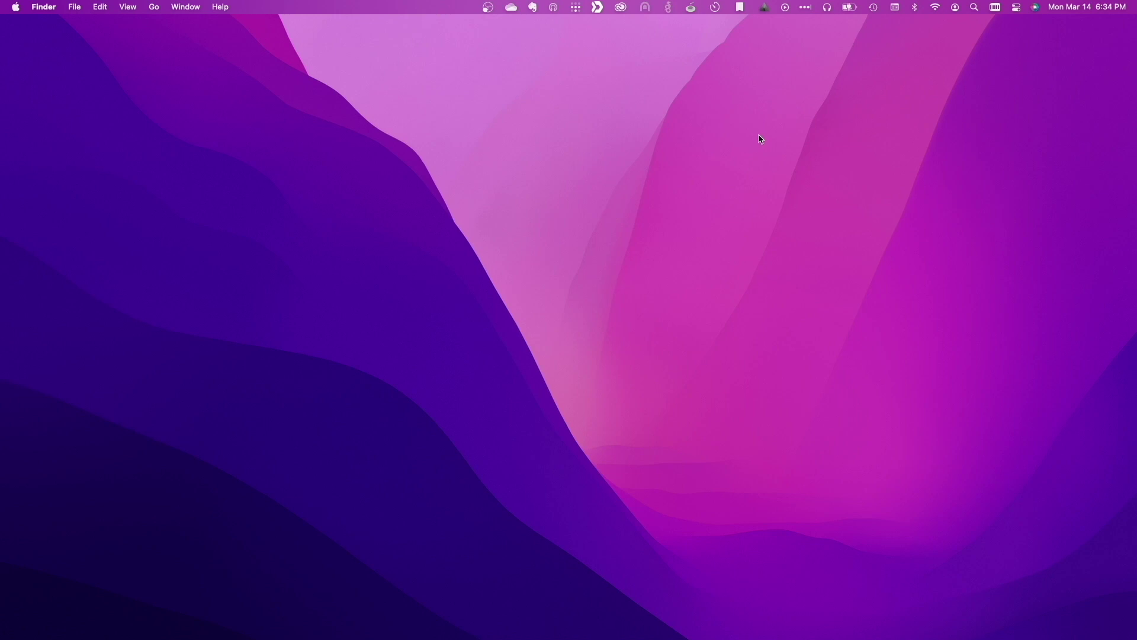
# Step: Import Ferd-MacBook.conf as a new tunnel in WireGuard's Manage Tunnels window
pyautogui.click(669, 9)
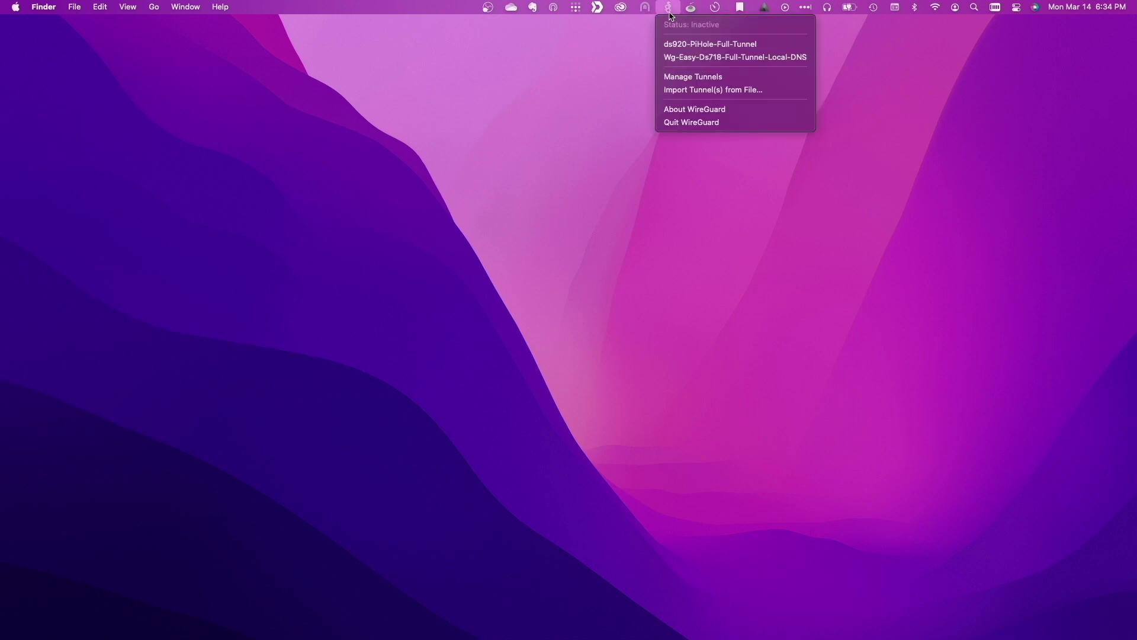
pyautogui.click(683, 78)
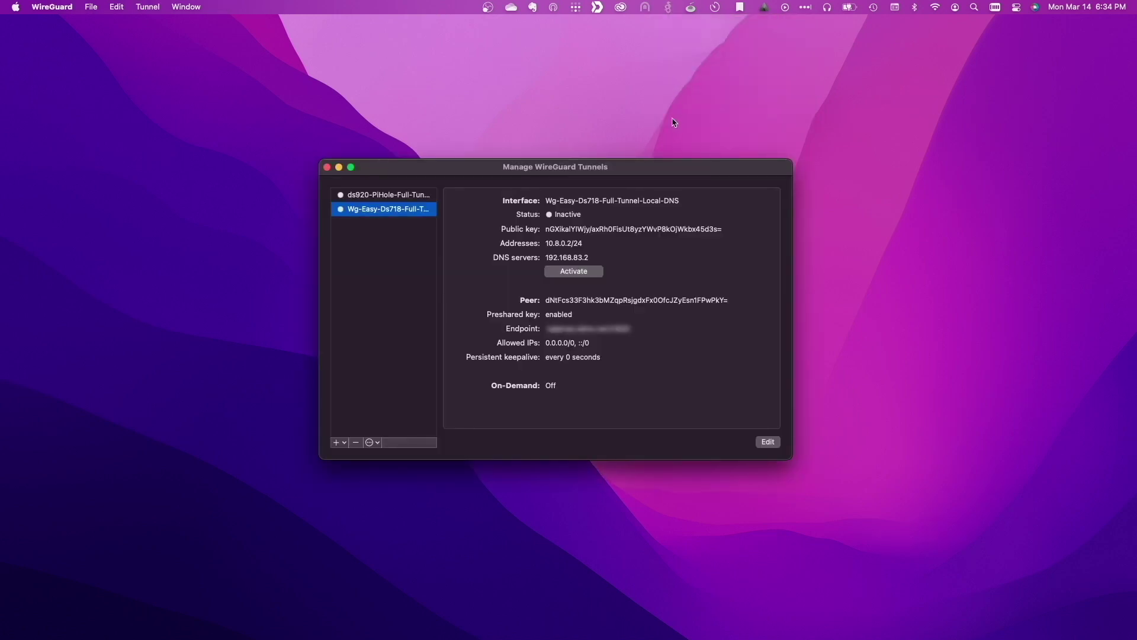
pyautogui.click(343, 443)
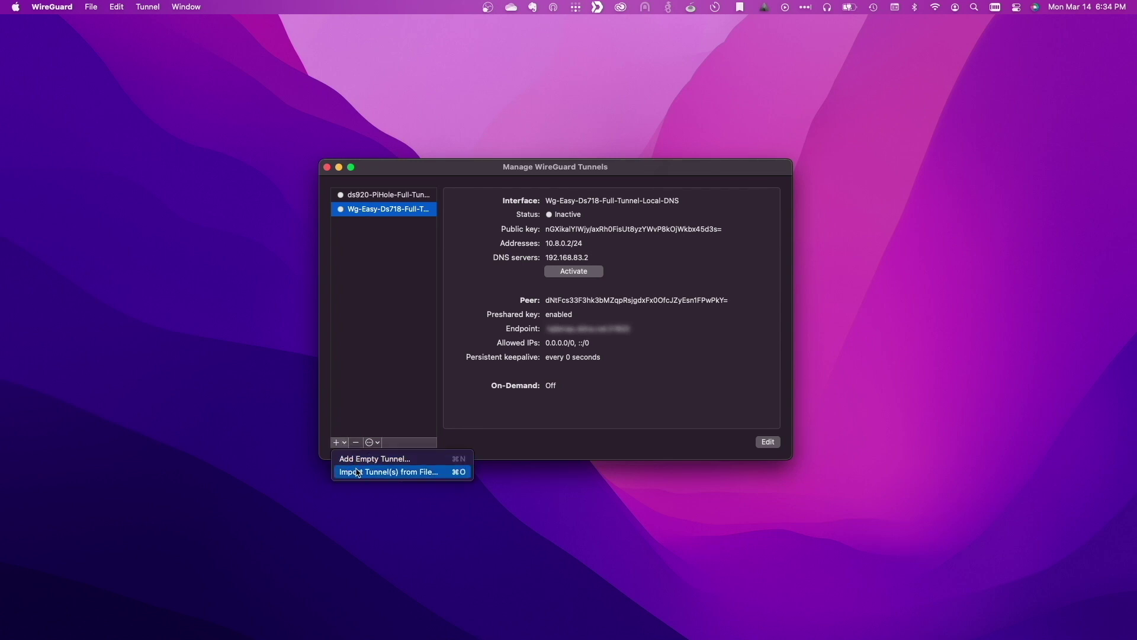
pyautogui.click(358, 472)
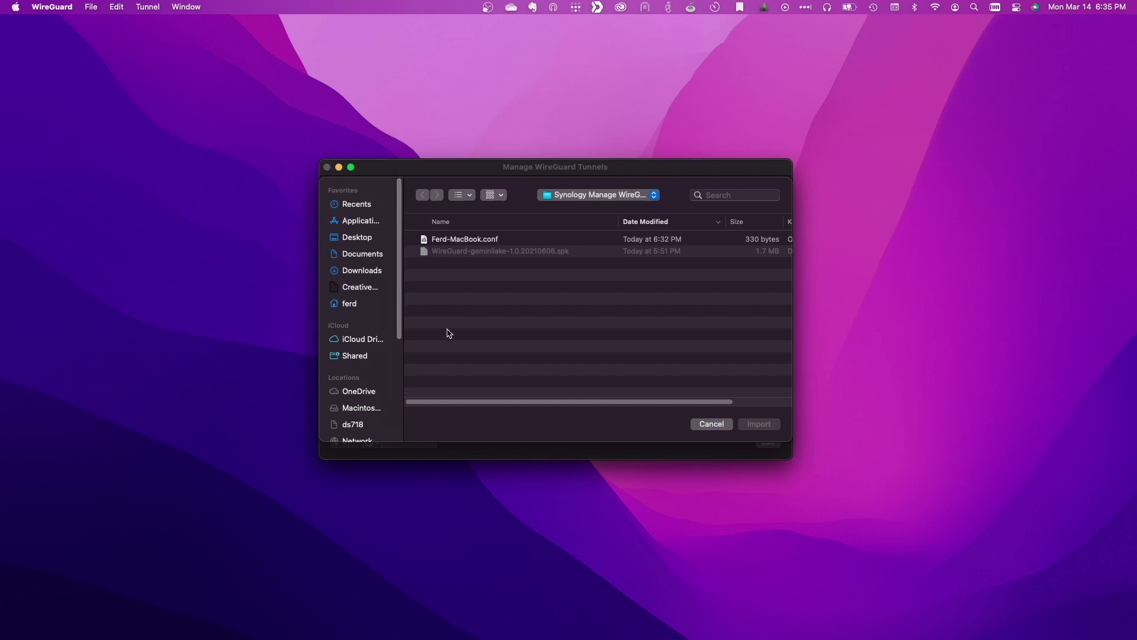
pyautogui.click(475, 241)
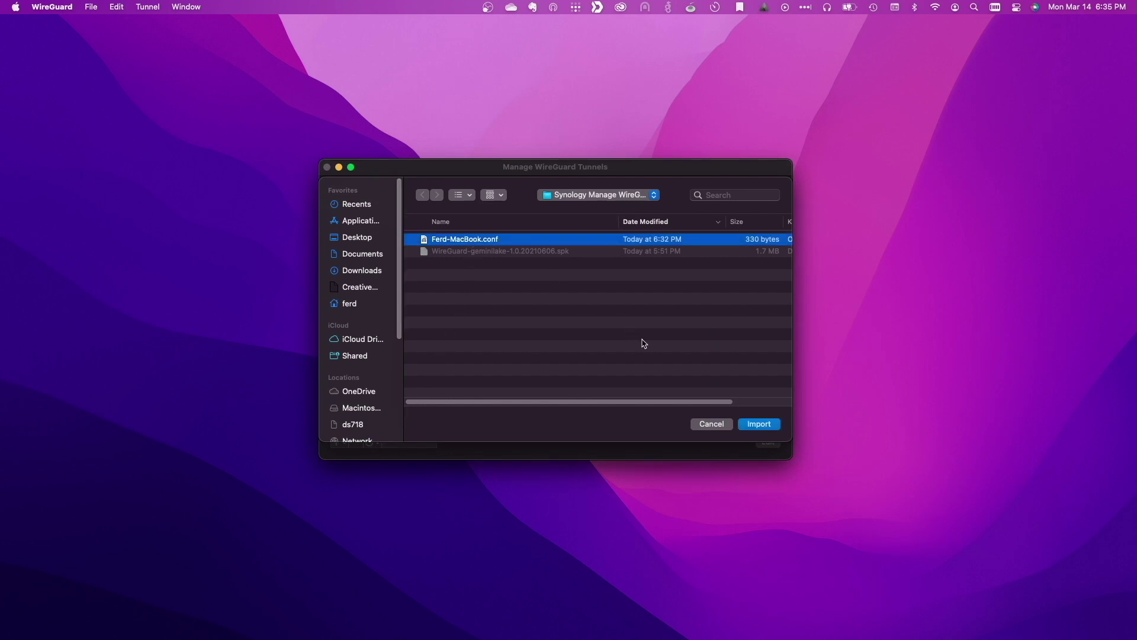
pyautogui.click(751, 424)
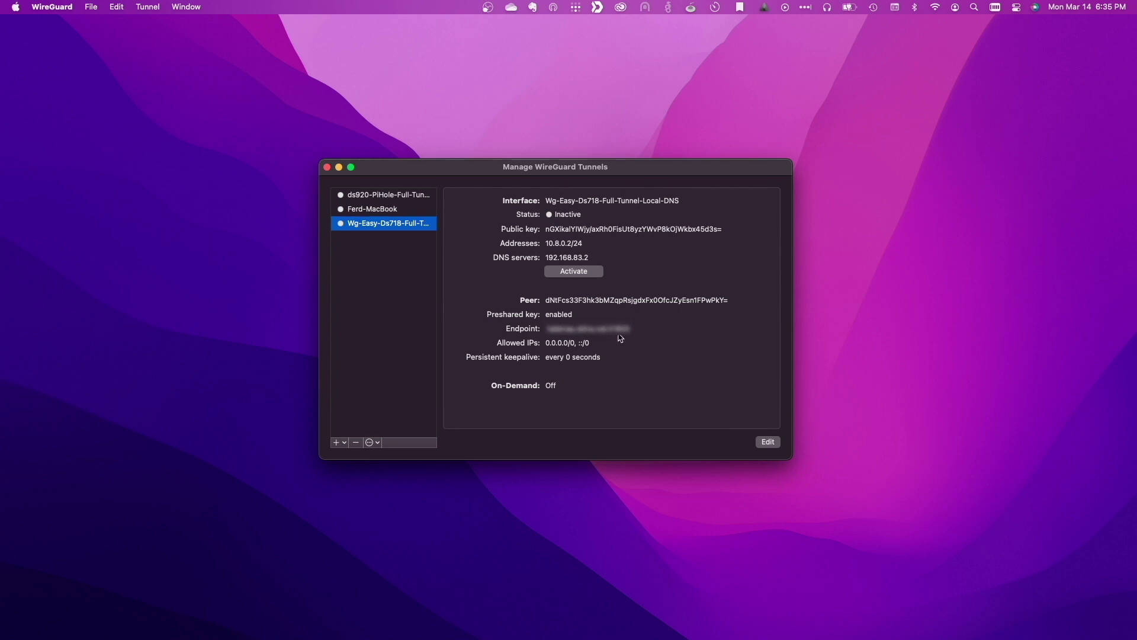
# Step: Rename the imported tunnel to wg-easy-ds220 and save it
pyautogui.click(762, 442)
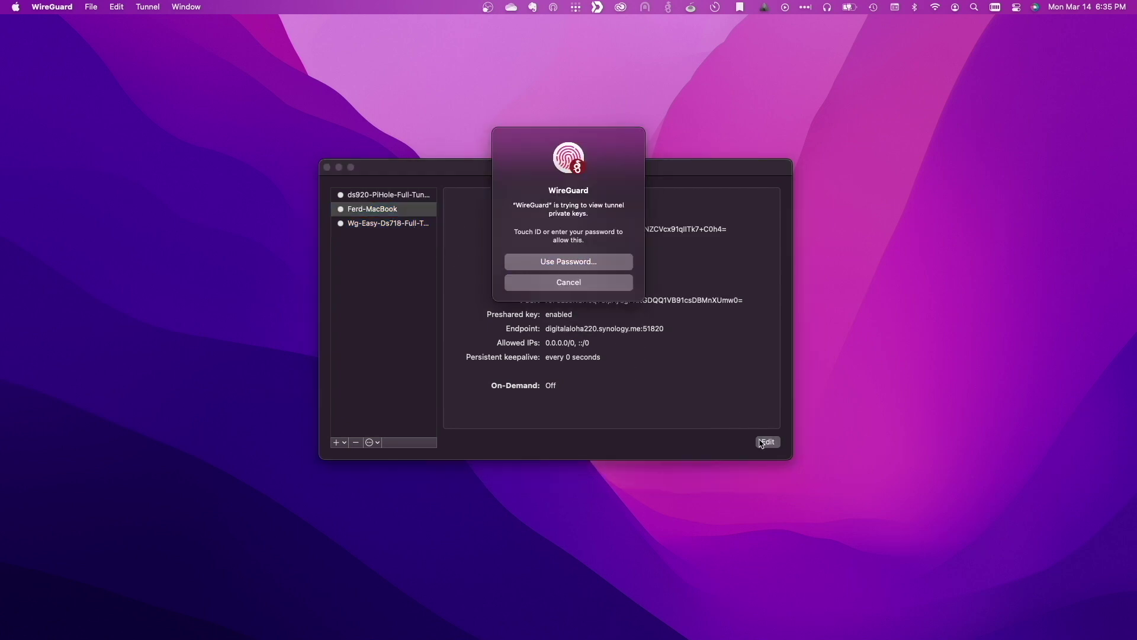
pyautogui.write('wg-')
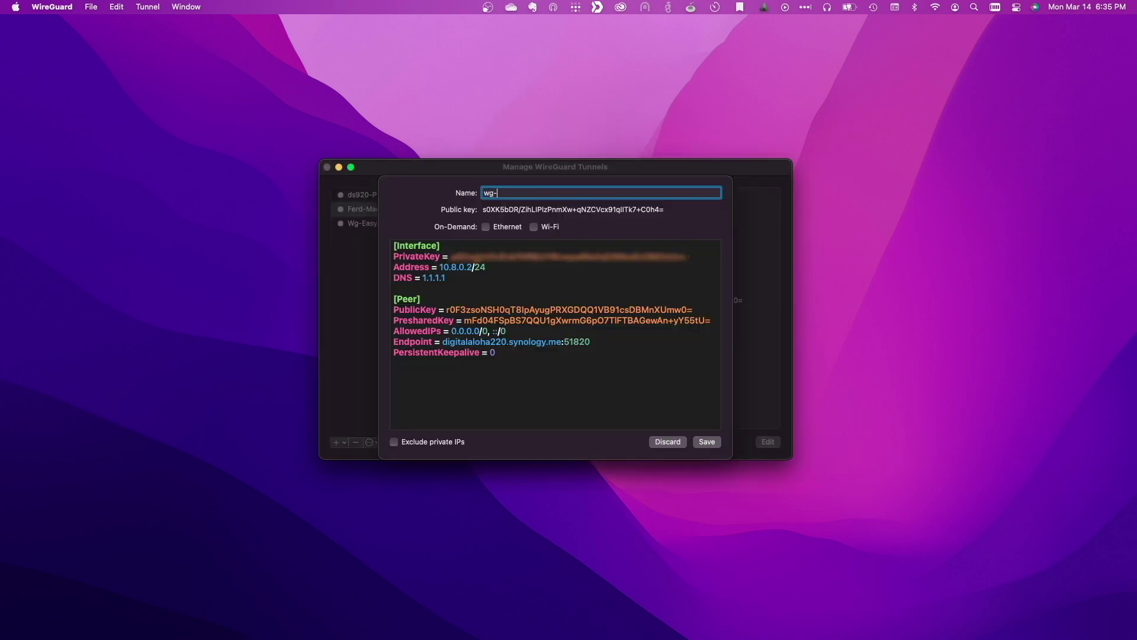
pyautogui.write('easy-ds220')
pyautogui.click(710, 443)
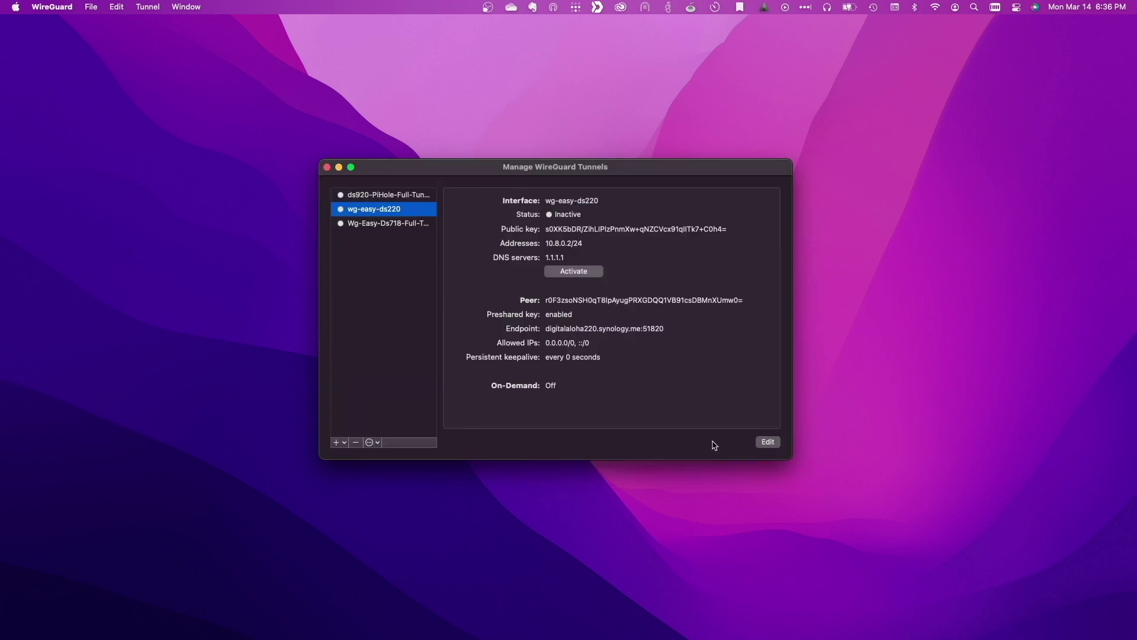
# Step: Join the iPhone Personal Hotspot over Wi-Fi and activate the wg-easy-ds220 tunnel
pyautogui.click(935, 7)
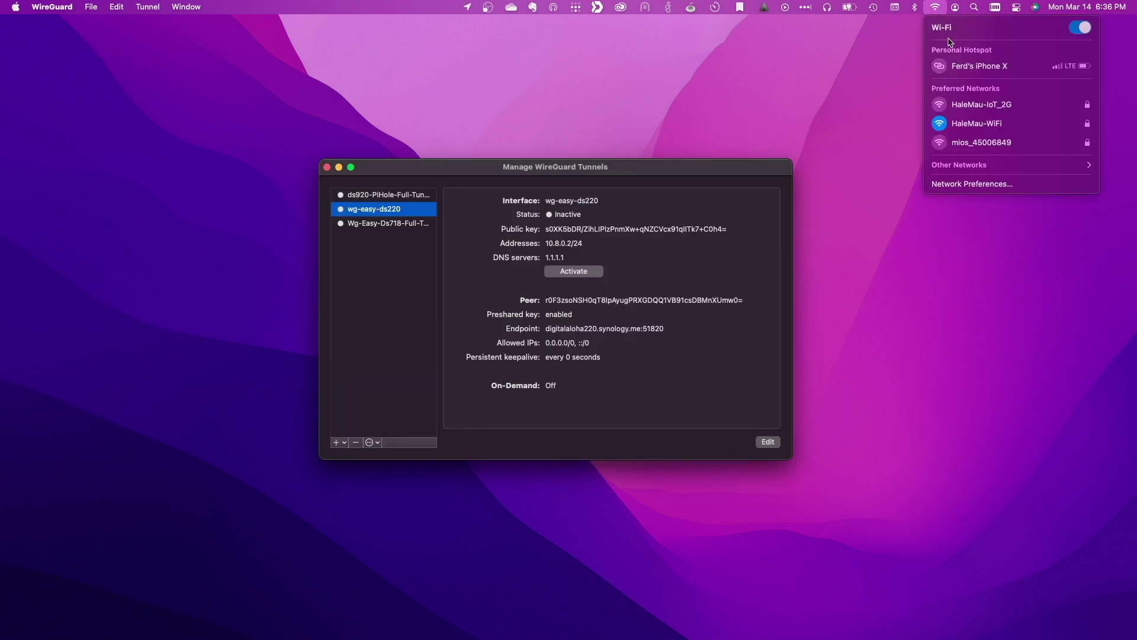
pyautogui.click(957, 66)
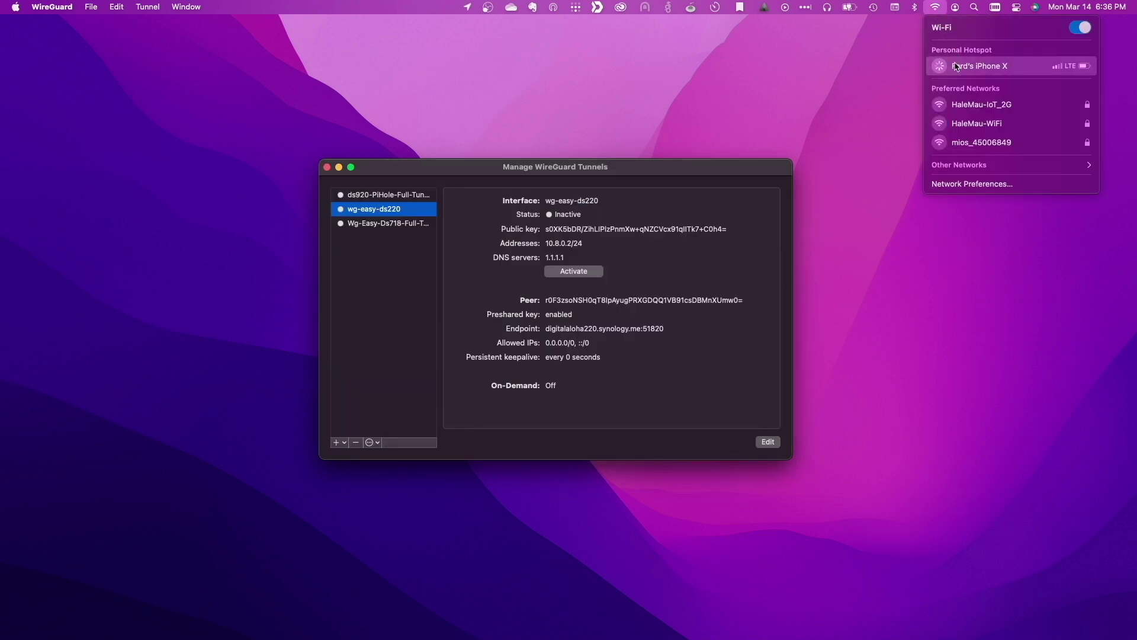
pyautogui.click(901, 97)
pyautogui.click(581, 271)
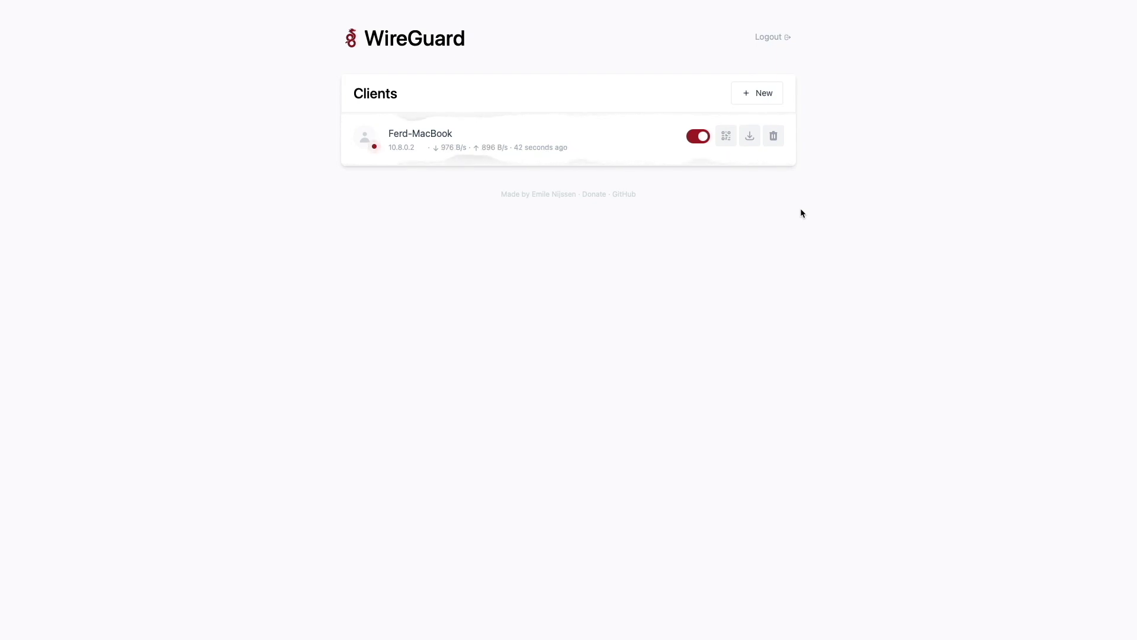
# Step: Add a new wg-easy client named Ferd-iPhone, assigned address 10.8.0.3
pyautogui.click(744, 100)
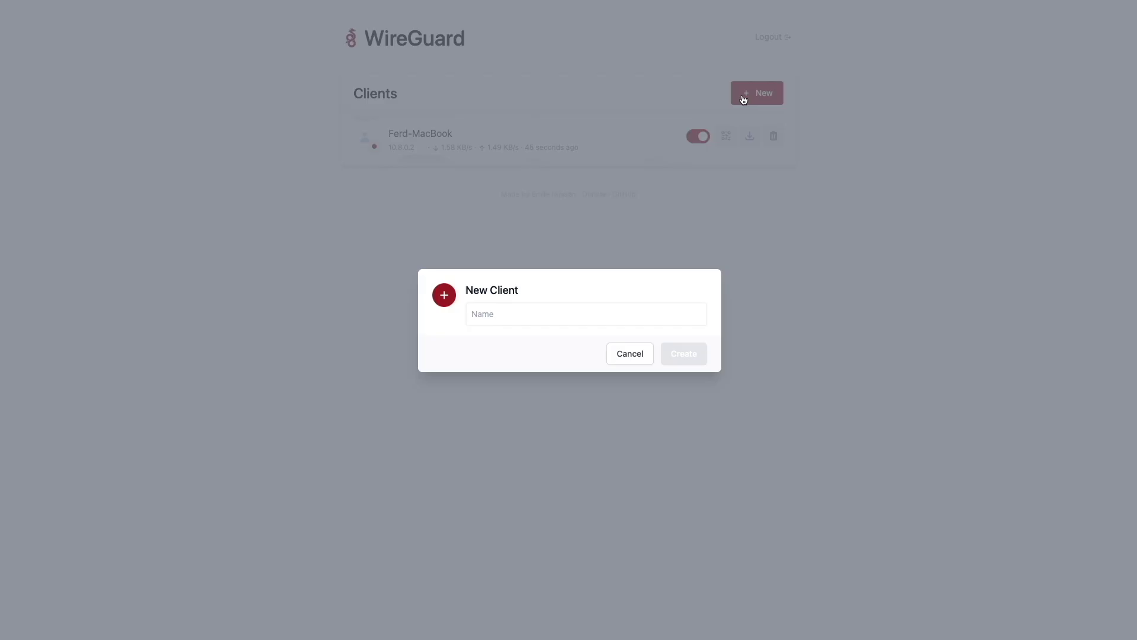
pyautogui.click(561, 308)
pyautogui.write('Ferd-')
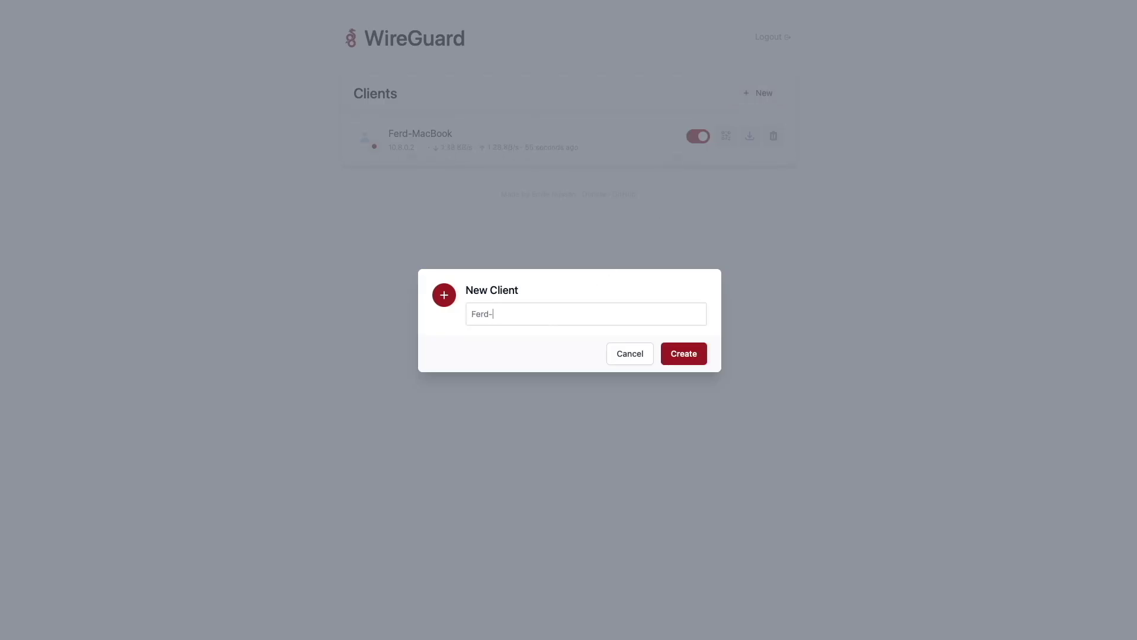
pyautogui.write('iPhone')
pyautogui.click(672, 353)
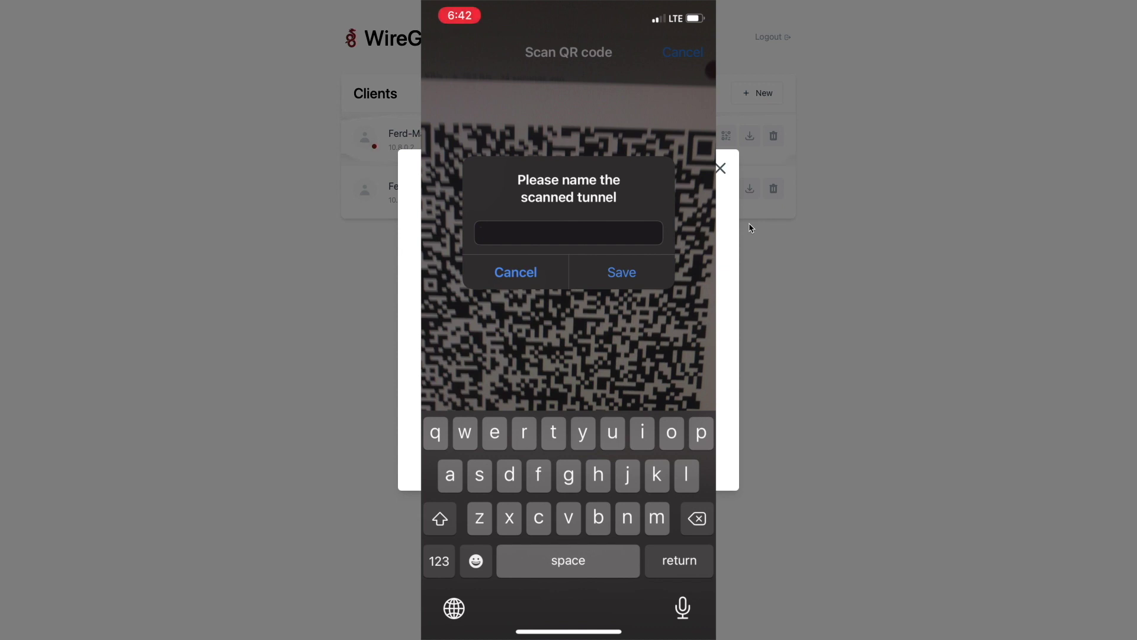
# Step: Save the QR-scanned tunnel on the iPhone under the name wg-easy-ds220
pyautogui.write('wg-easy-ds220')
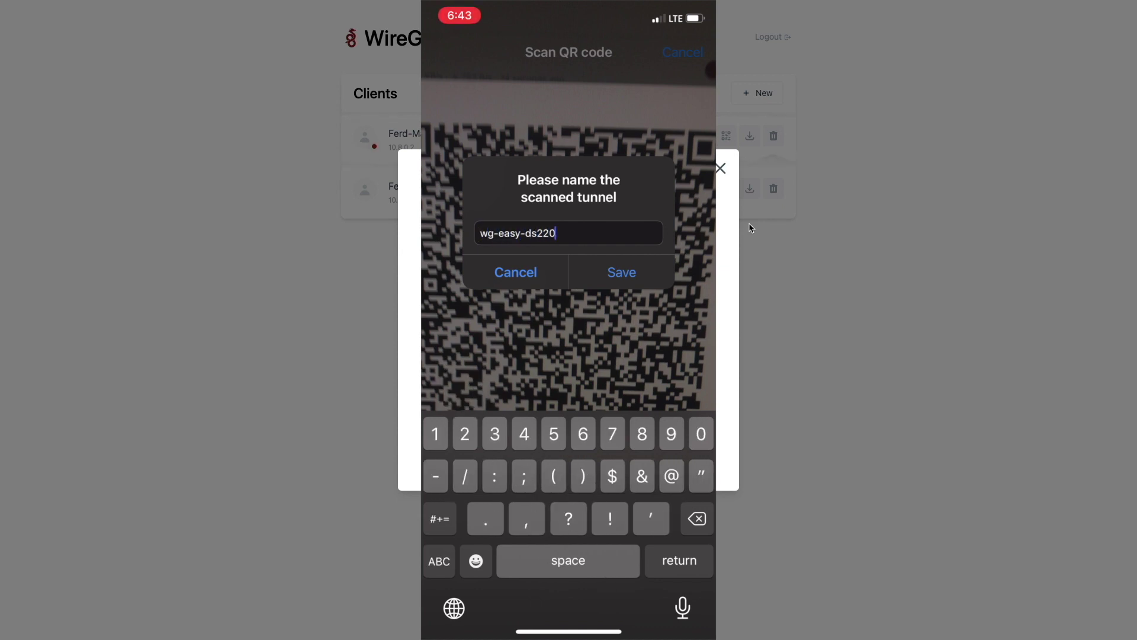
pyautogui.press('Return')
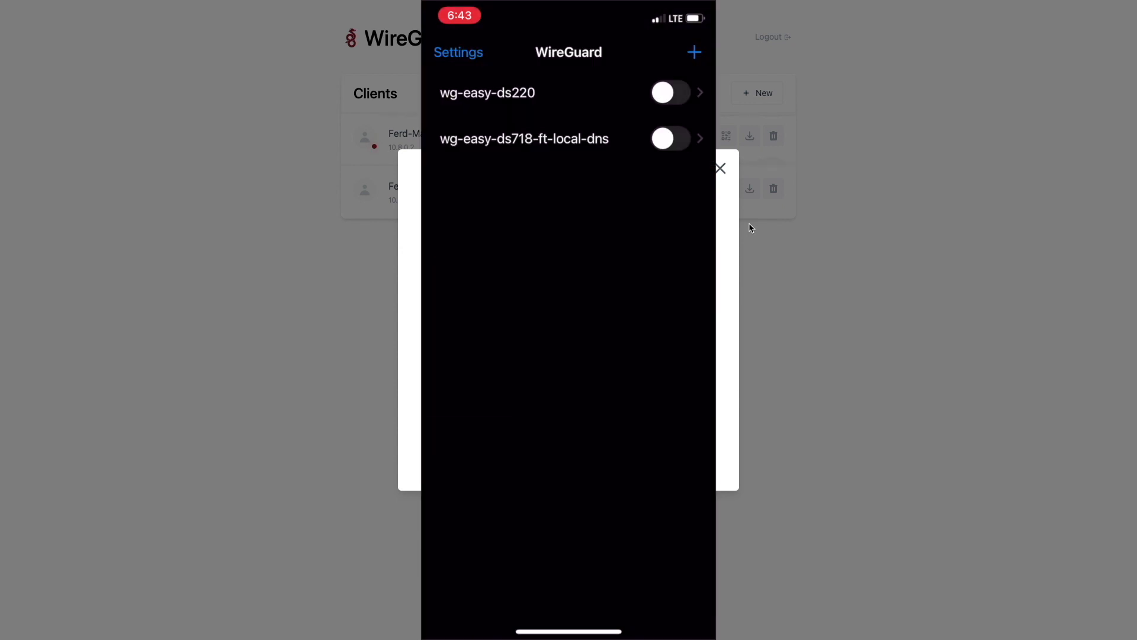